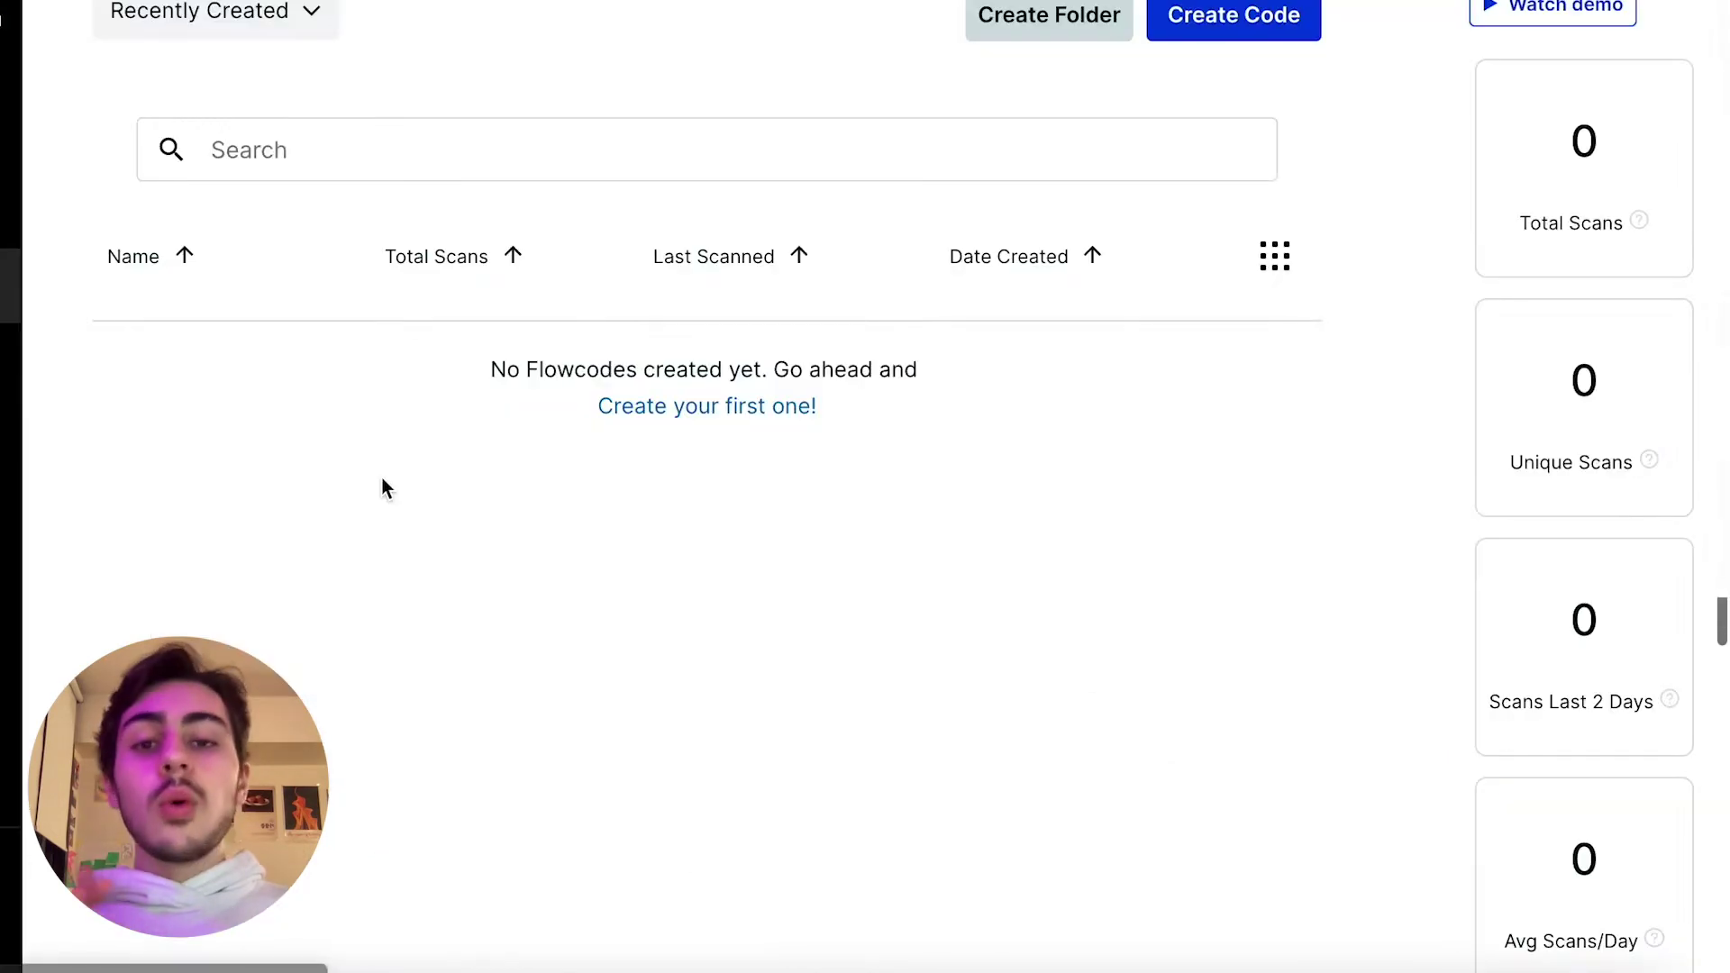
{"action": "scroll", "coordinate": [383, 488], "scroll_direction": "up", "scroll_amount": 1}
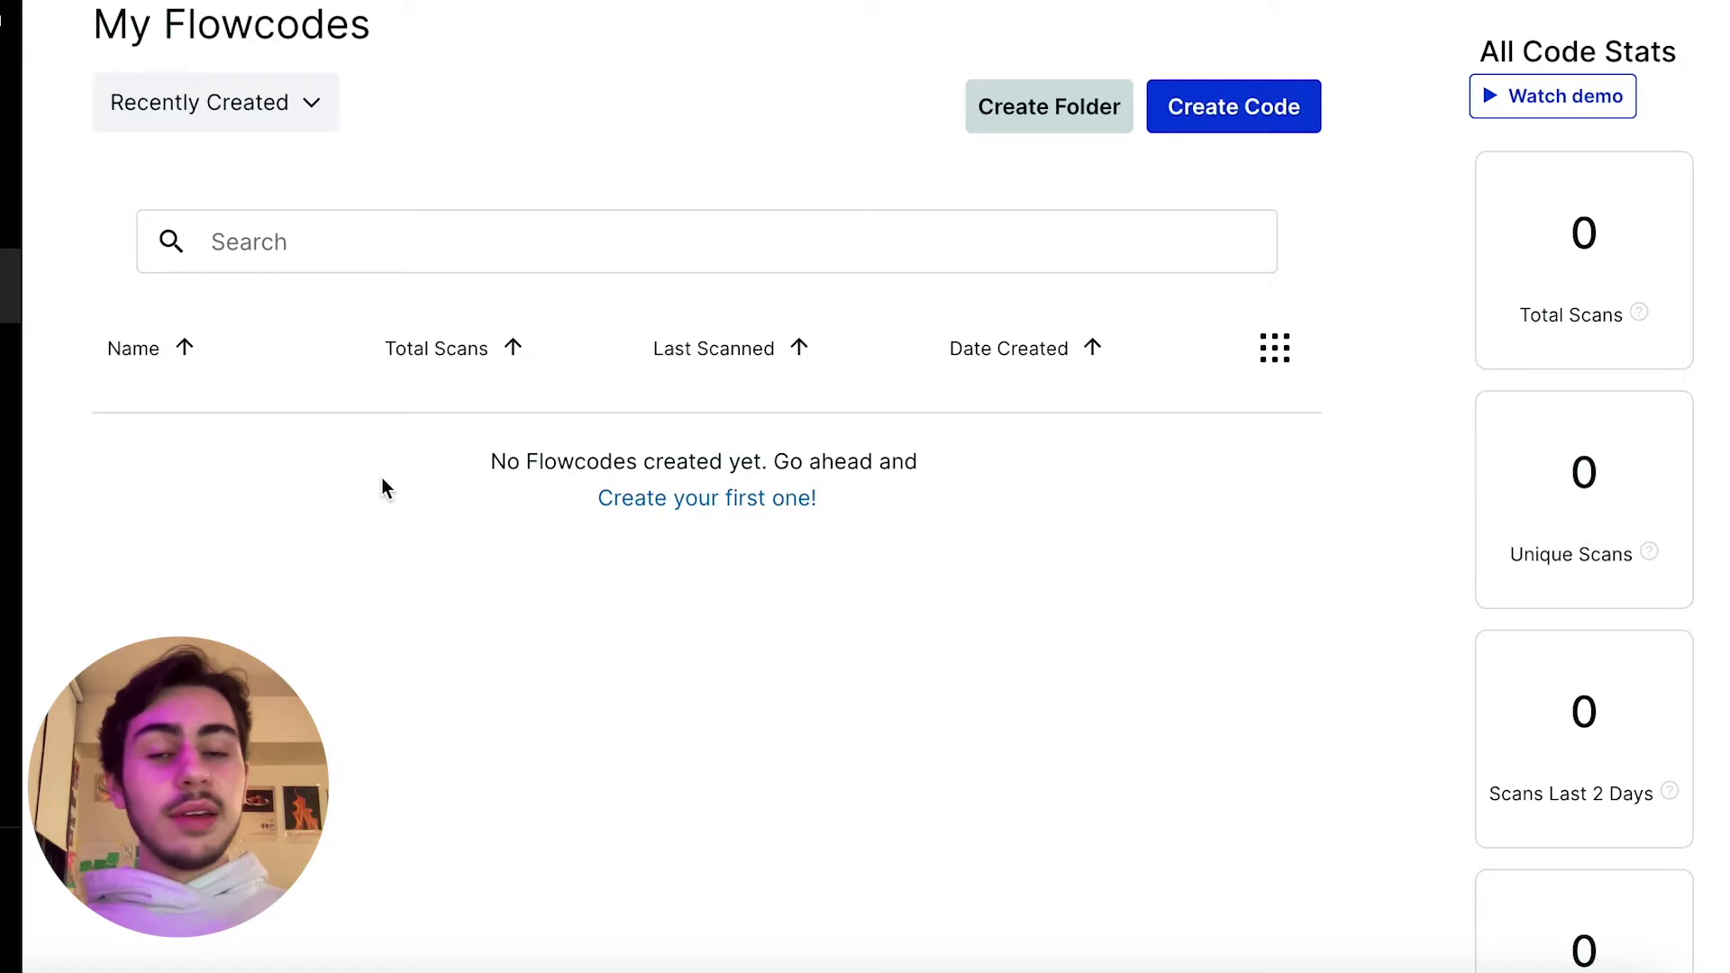
Step: Start a new Flowcode named 'My Instagram!' with an Instagram destination, and begin entering the profile link
{"action": "left_click", "coordinate": [241, 237]}
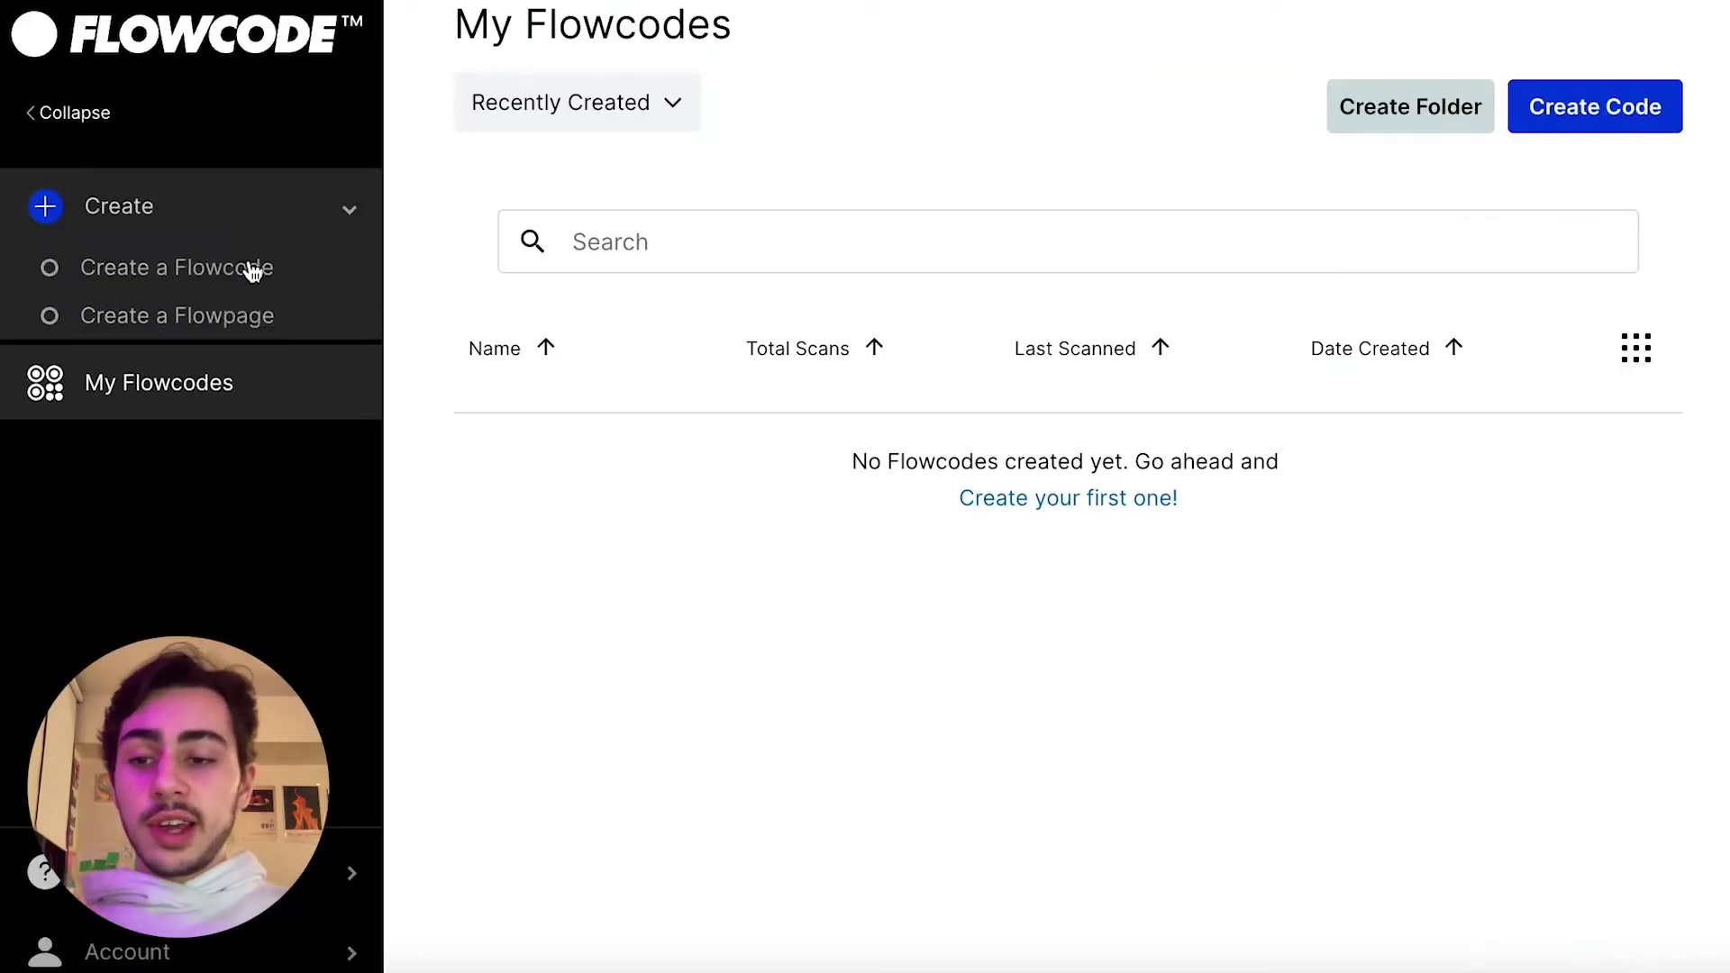
{"action": "left_click", "coordinate": [251, 276]}
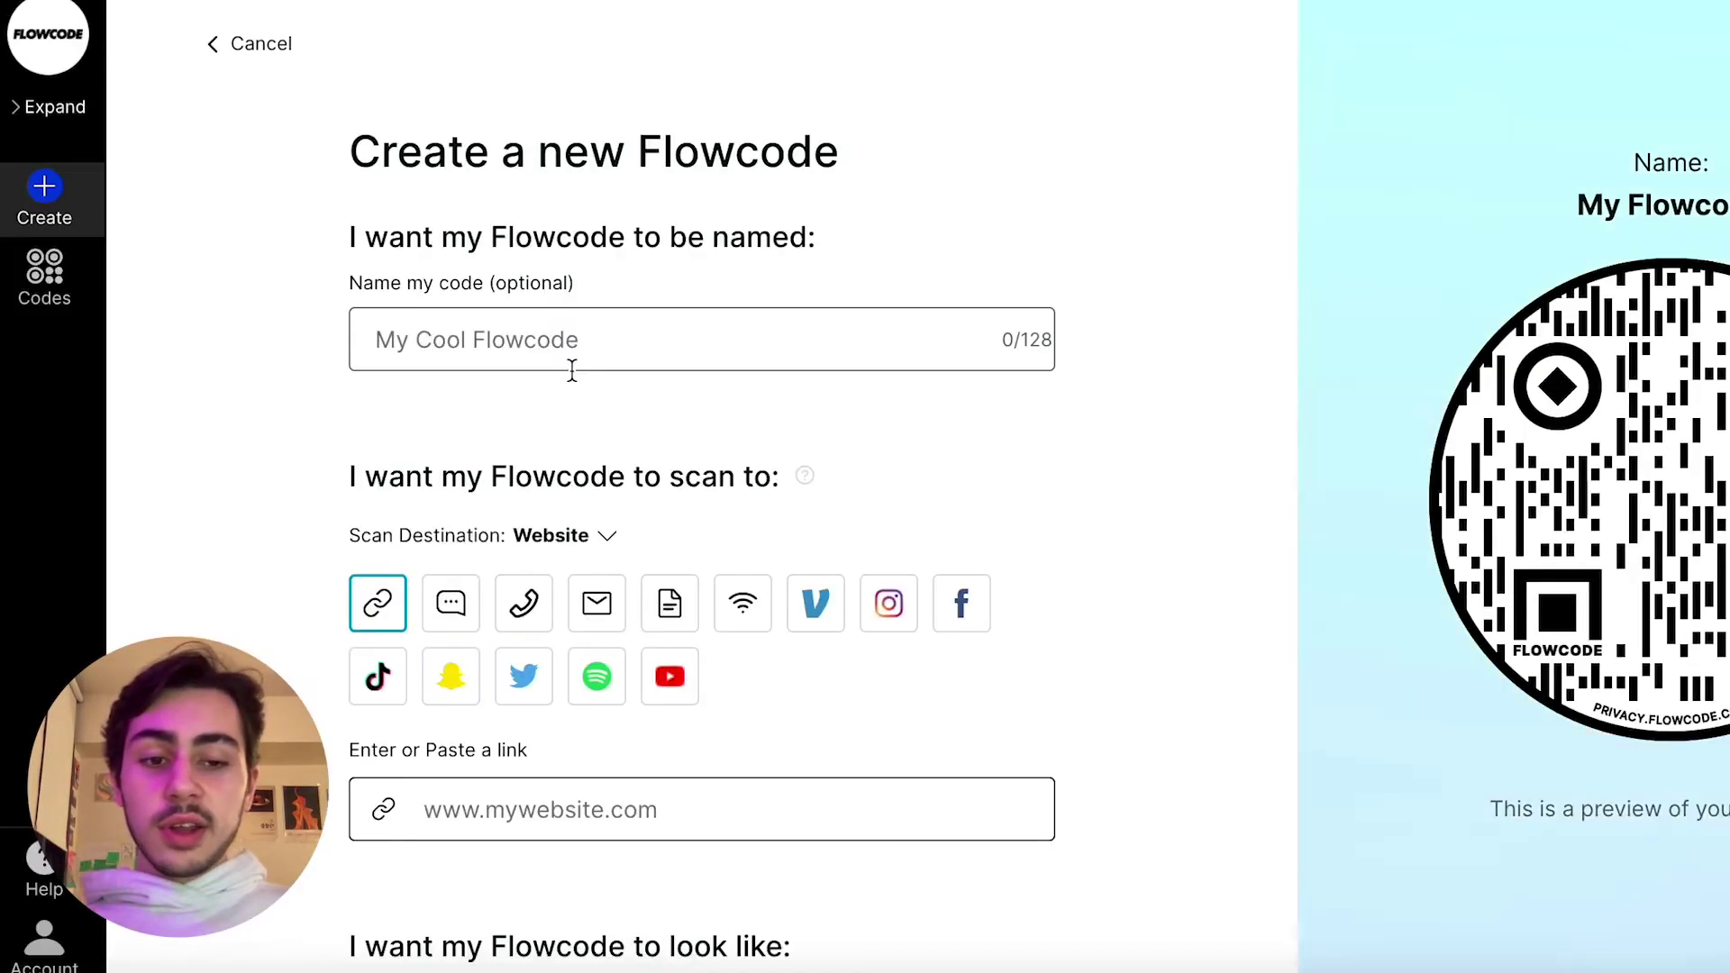
{"action": "left_click", "coordinate": [571, 368]}
{"action": "type", "text": "My Instagram"}
{"action": "key", "text": "BackSpace"}
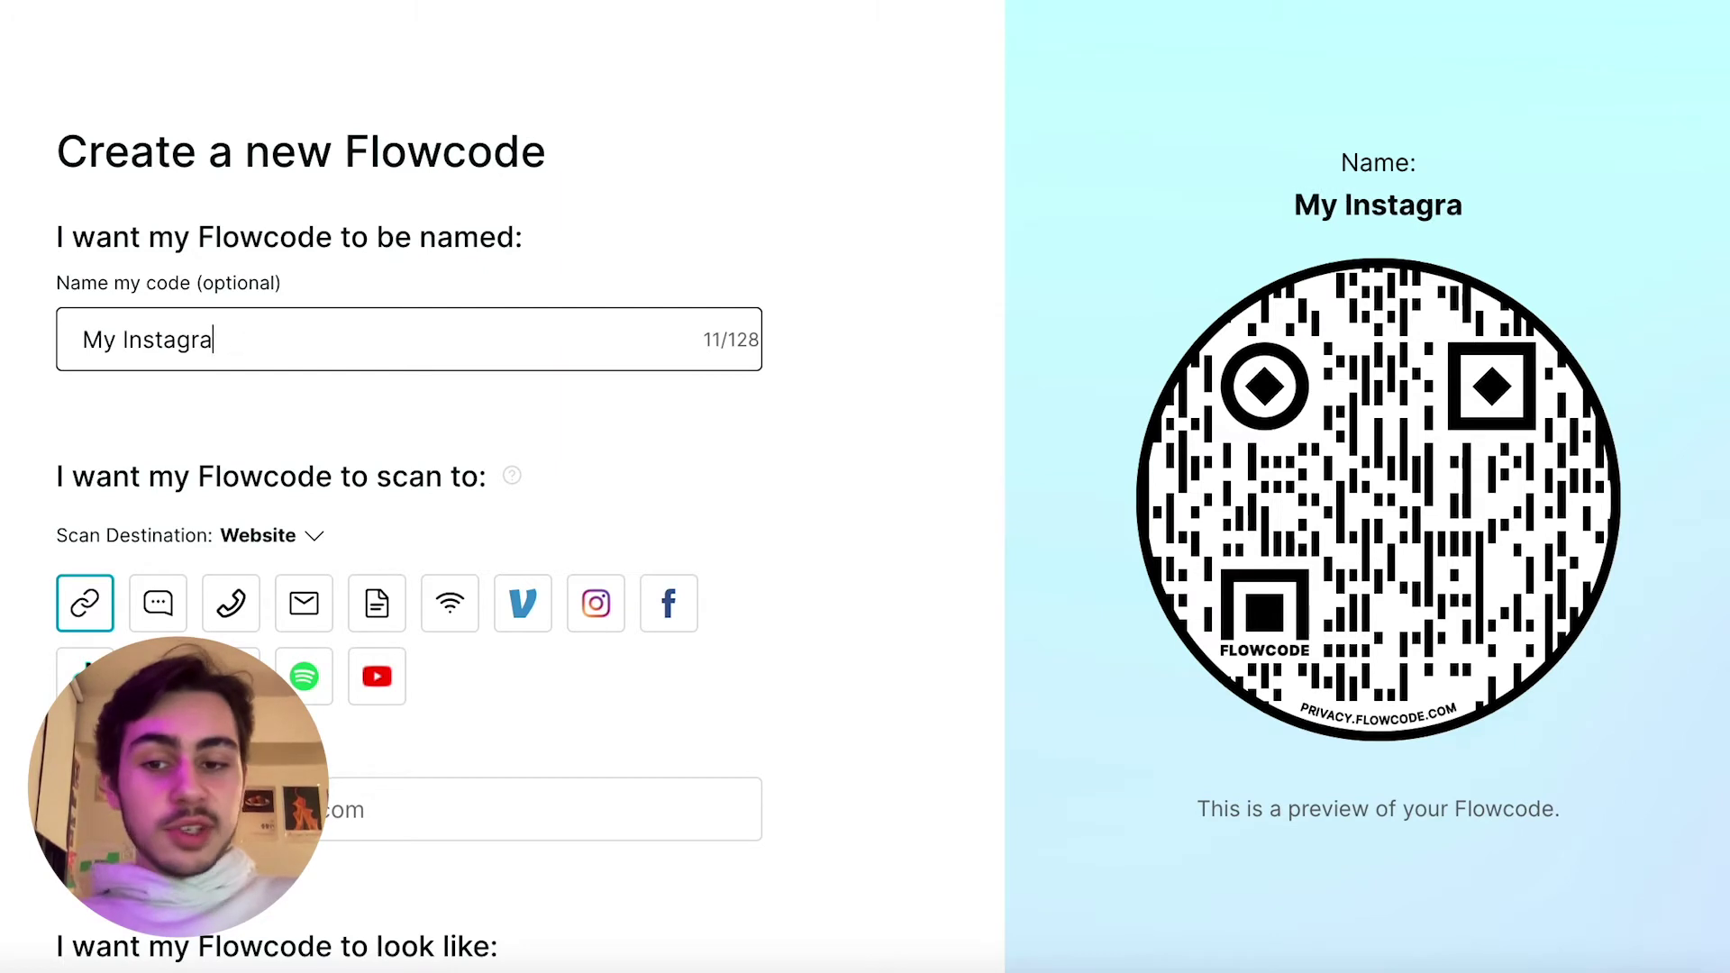
{"action": "type", "text": "m!"}
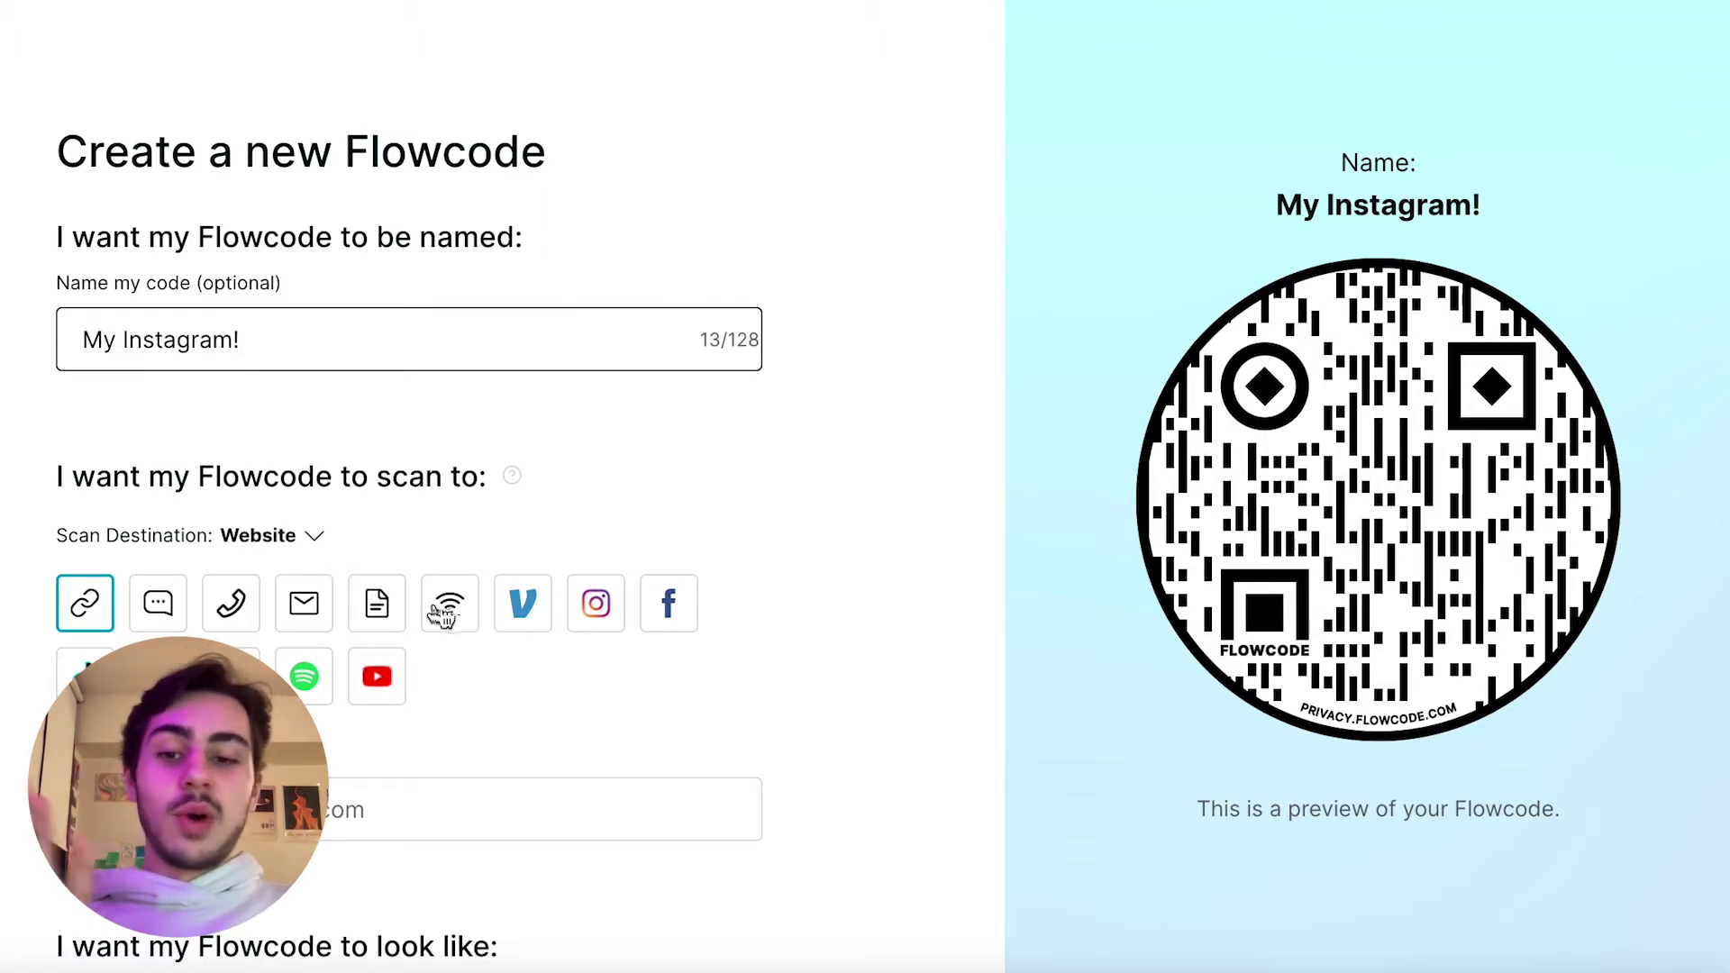
{"action": "left_click", "coordinate": [601, 628]}
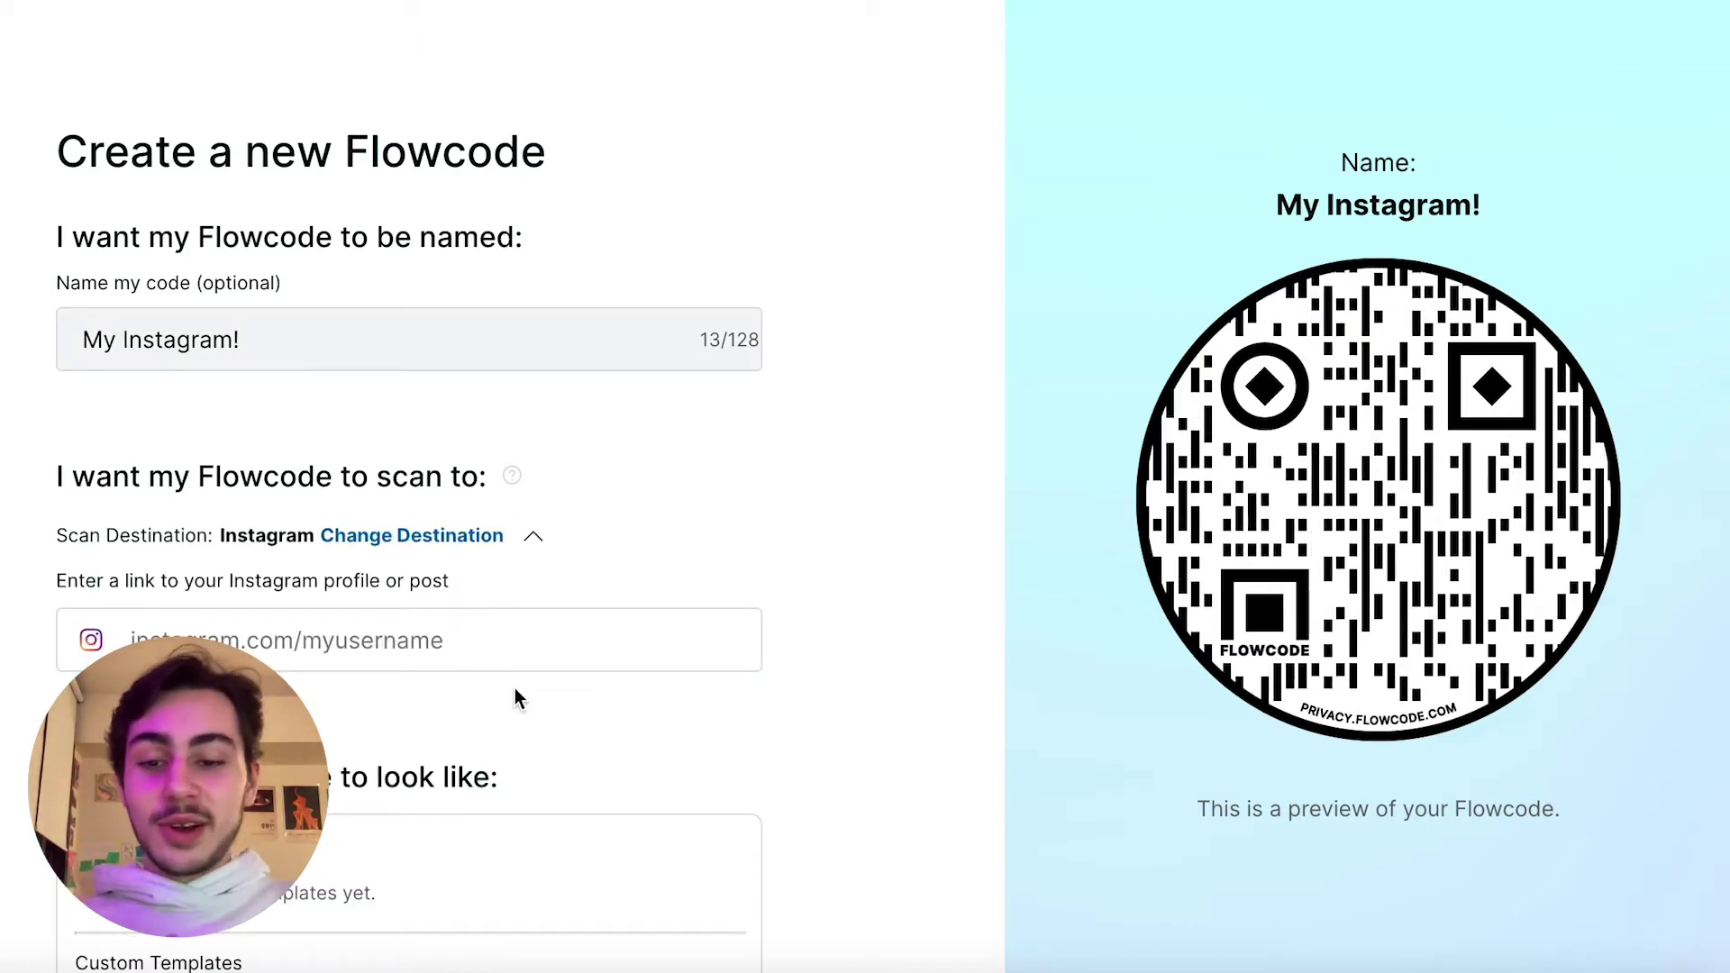
{"action": "left_click", "coordinate": [487, 657]}
{"action": "type", "text": "instagram.com/doranmcc"}
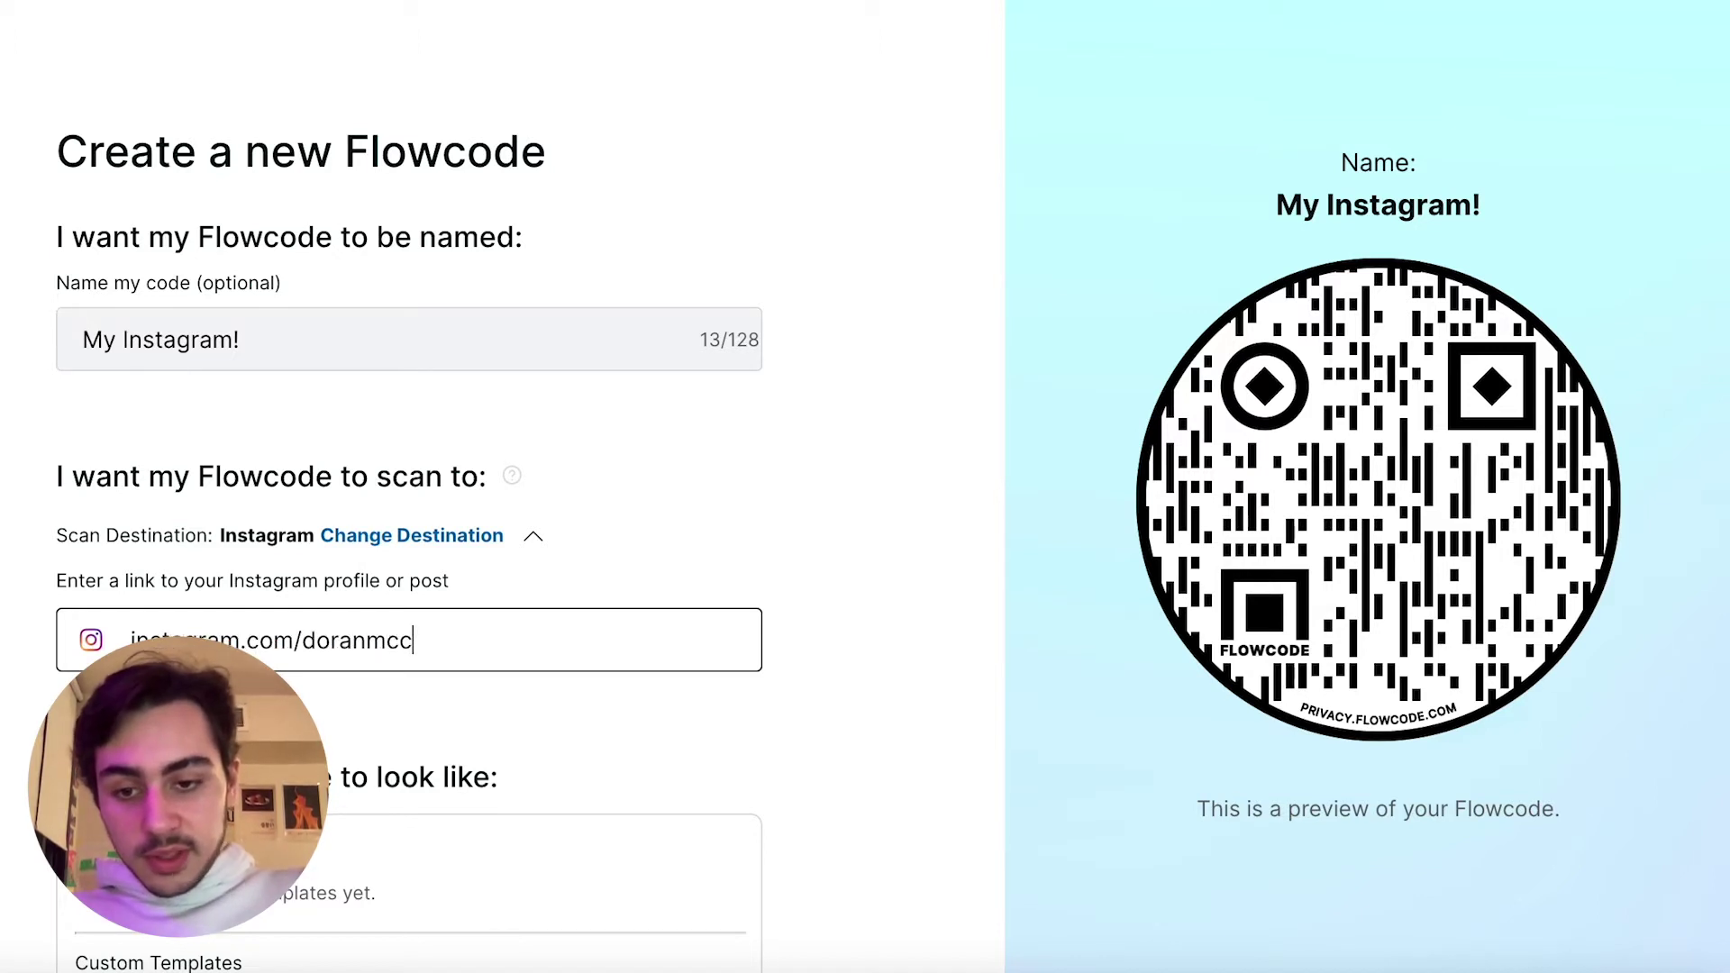
{"action": "scroll", "coordinate": [426, 699], "scroll_direction": "down", "scroll_amount": 5}
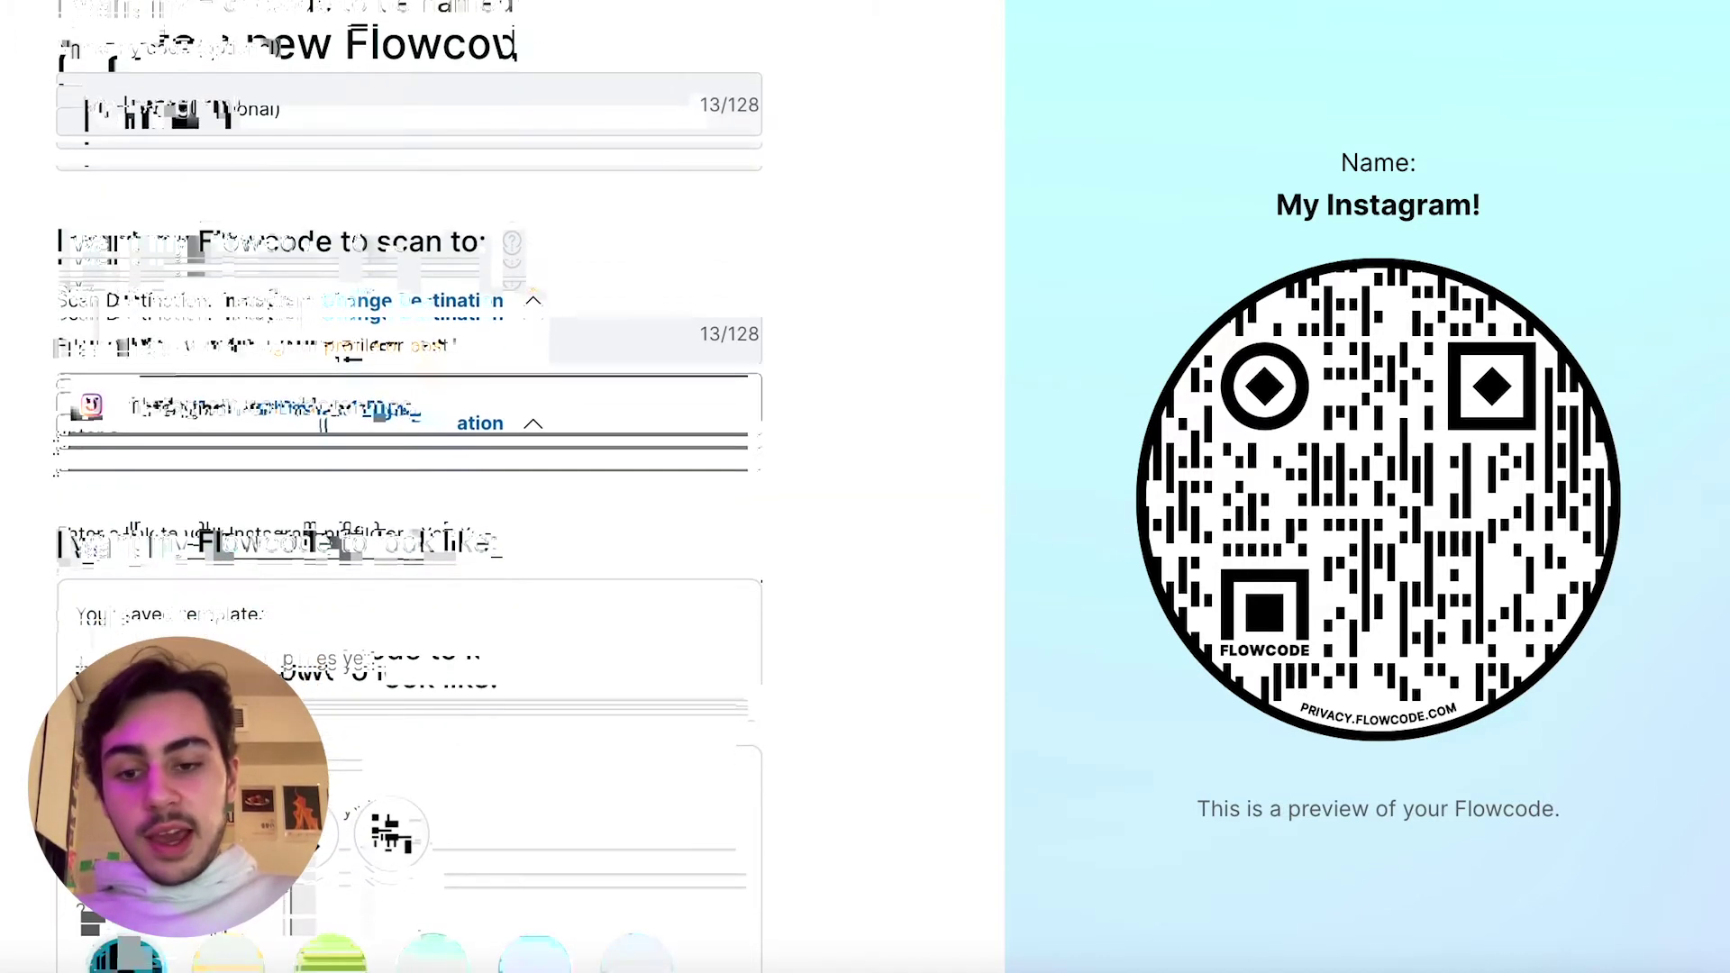
{"action": "scroll", "coordinate": [427, 699], "scroll_direction": "down", "scroll_amount": 1}
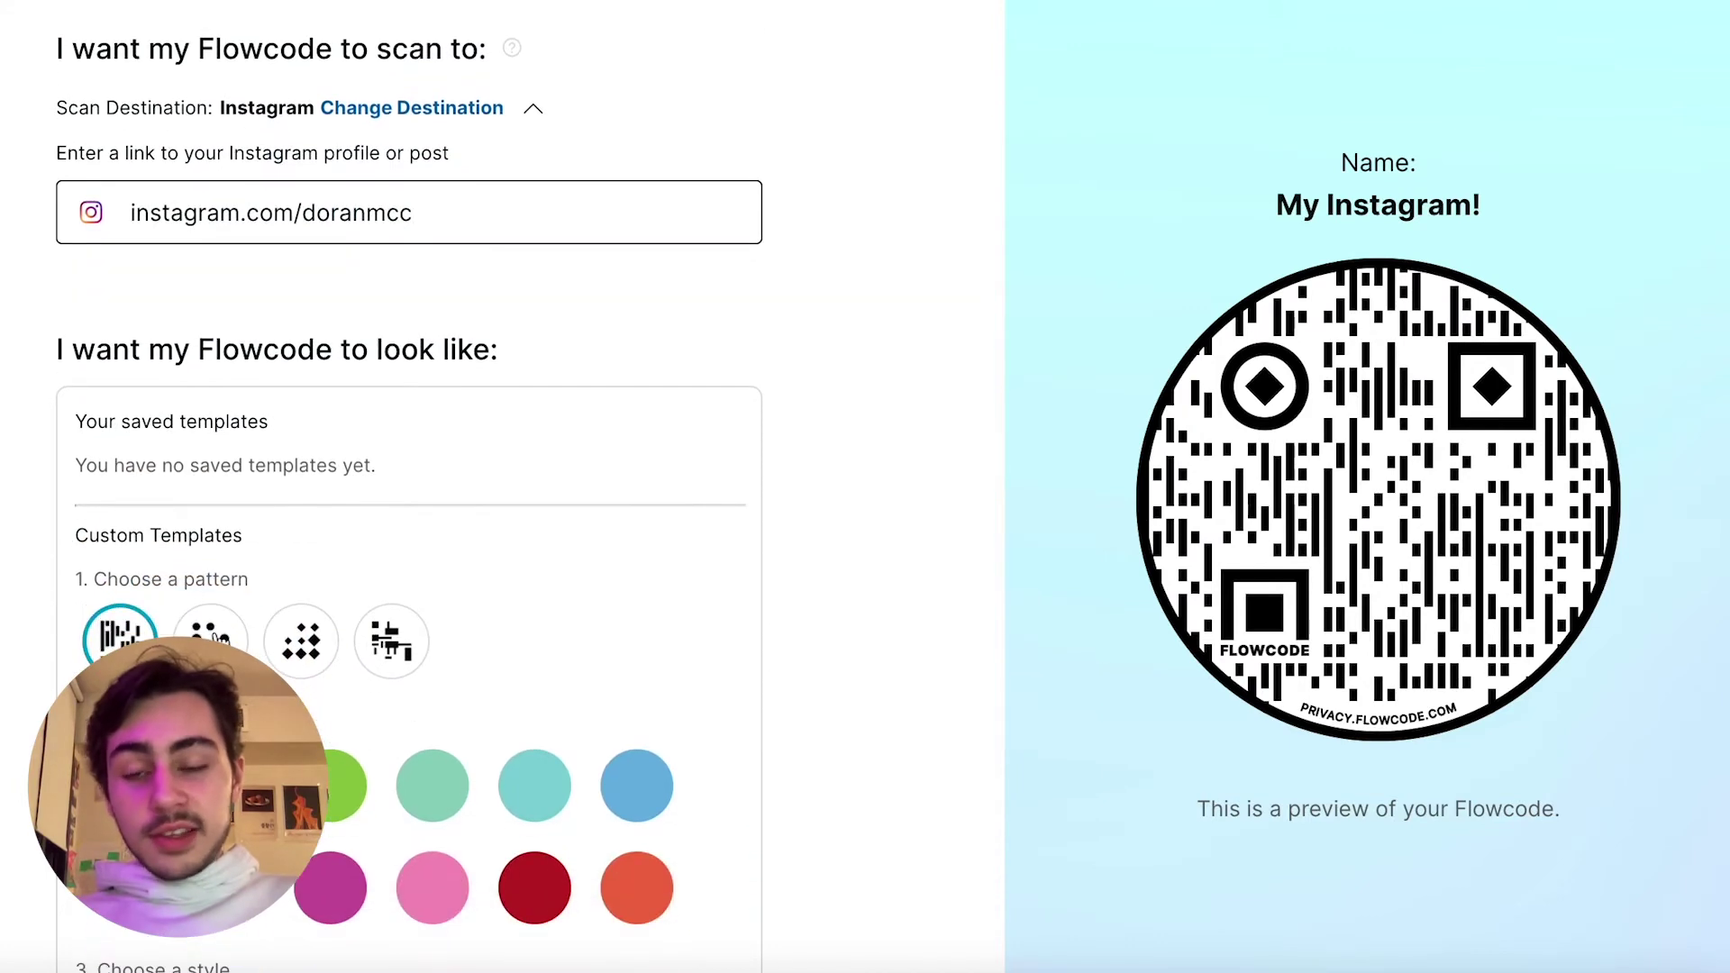
{"action": "scroll", "coordinate": [256, 637], "scroll_direction": "up", "scroll_amount": 5}
{"action": "scroll", "coordinate": [255, 629], "scroll_direction": "down", "scroll_amount": 3}
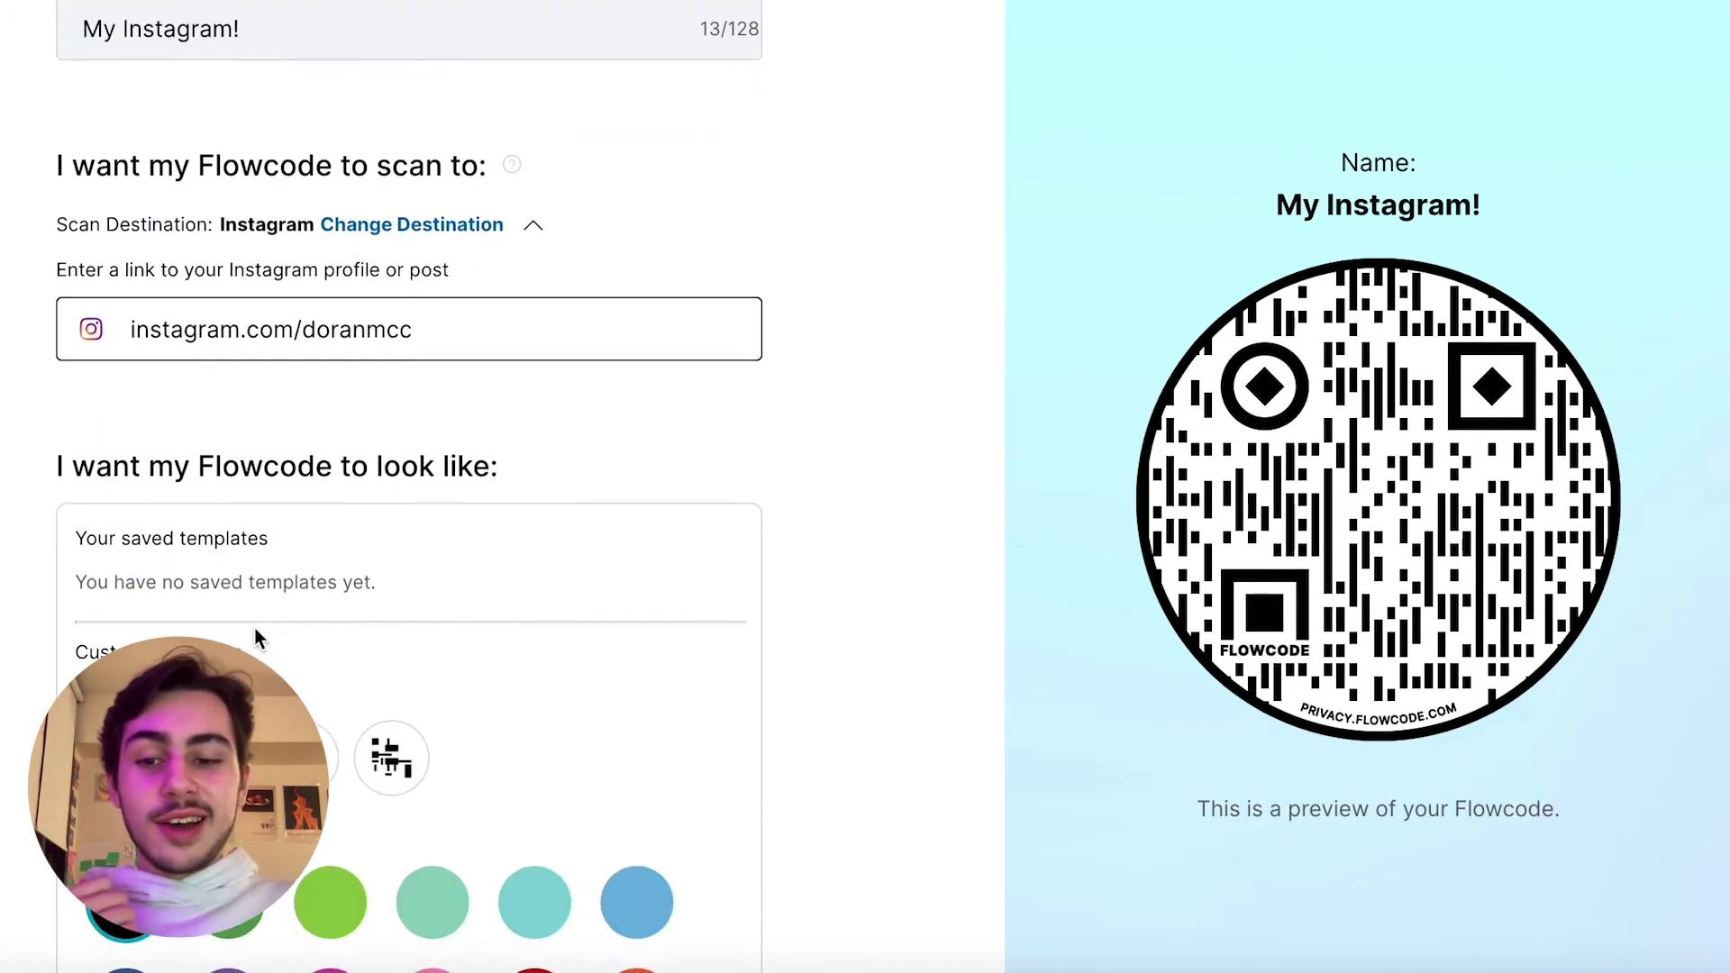
{"action": "scroll", "coordinate": [255, 628], "scroll_direction": "down", "scroll_amount": 2}
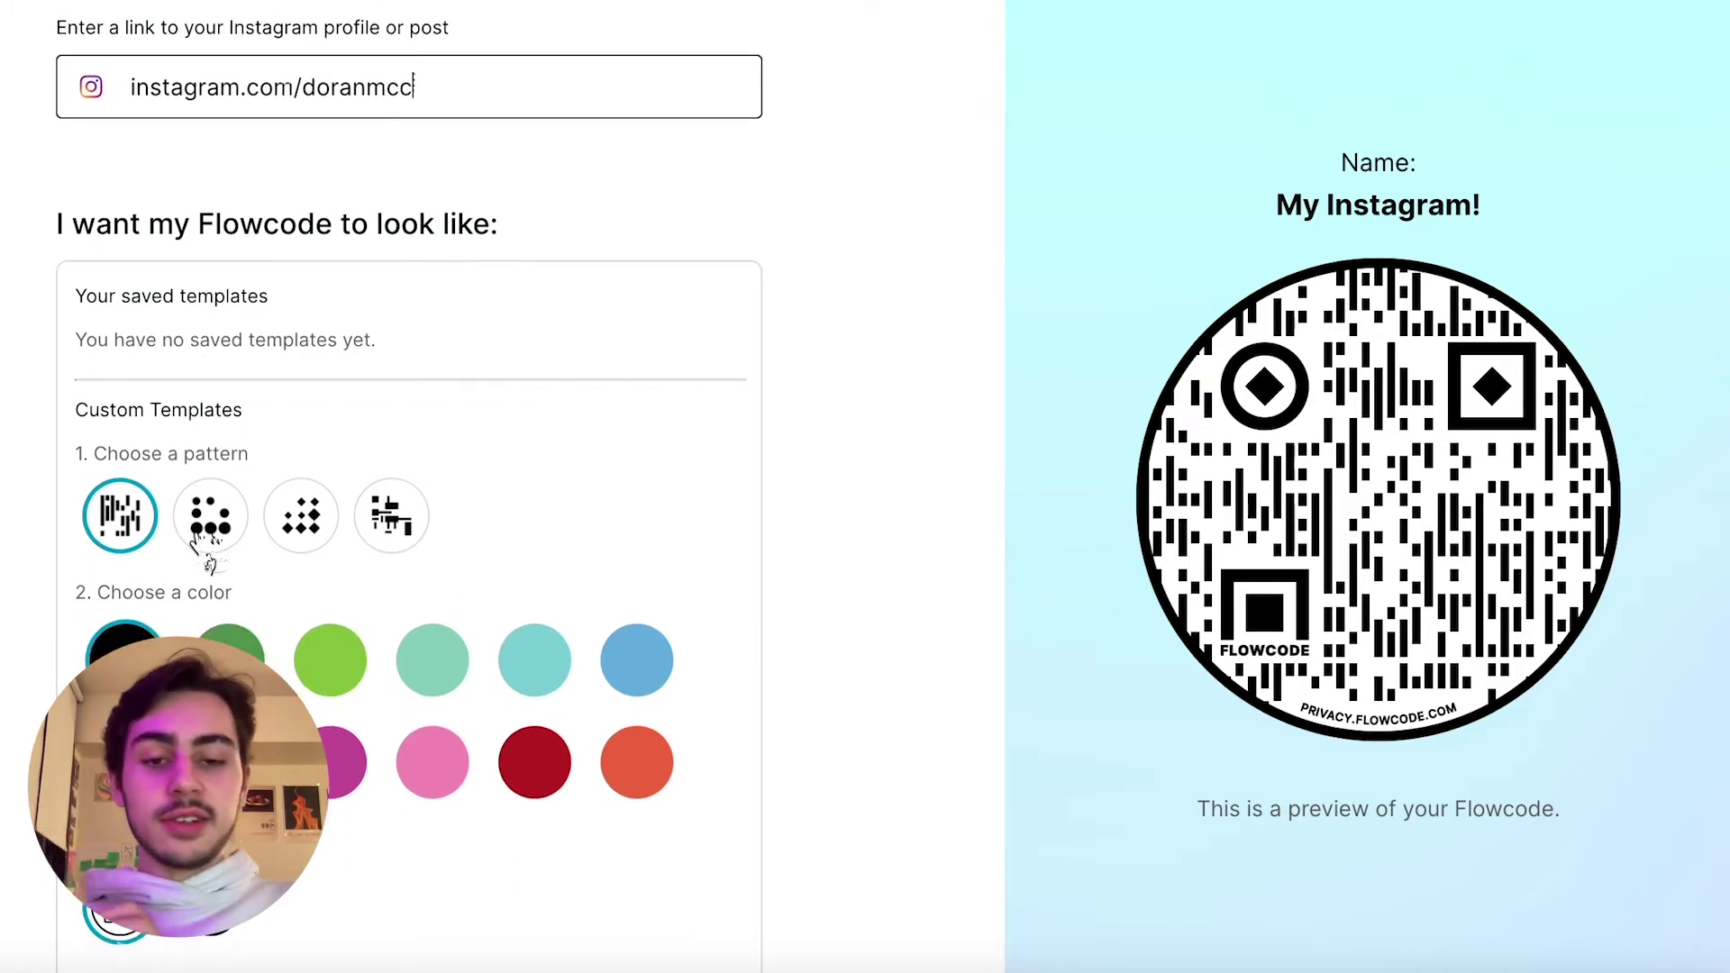
{"action": "scroll", "coordinate": [206, 557], "scroll_direction": "down", "scroll_amount": 1}
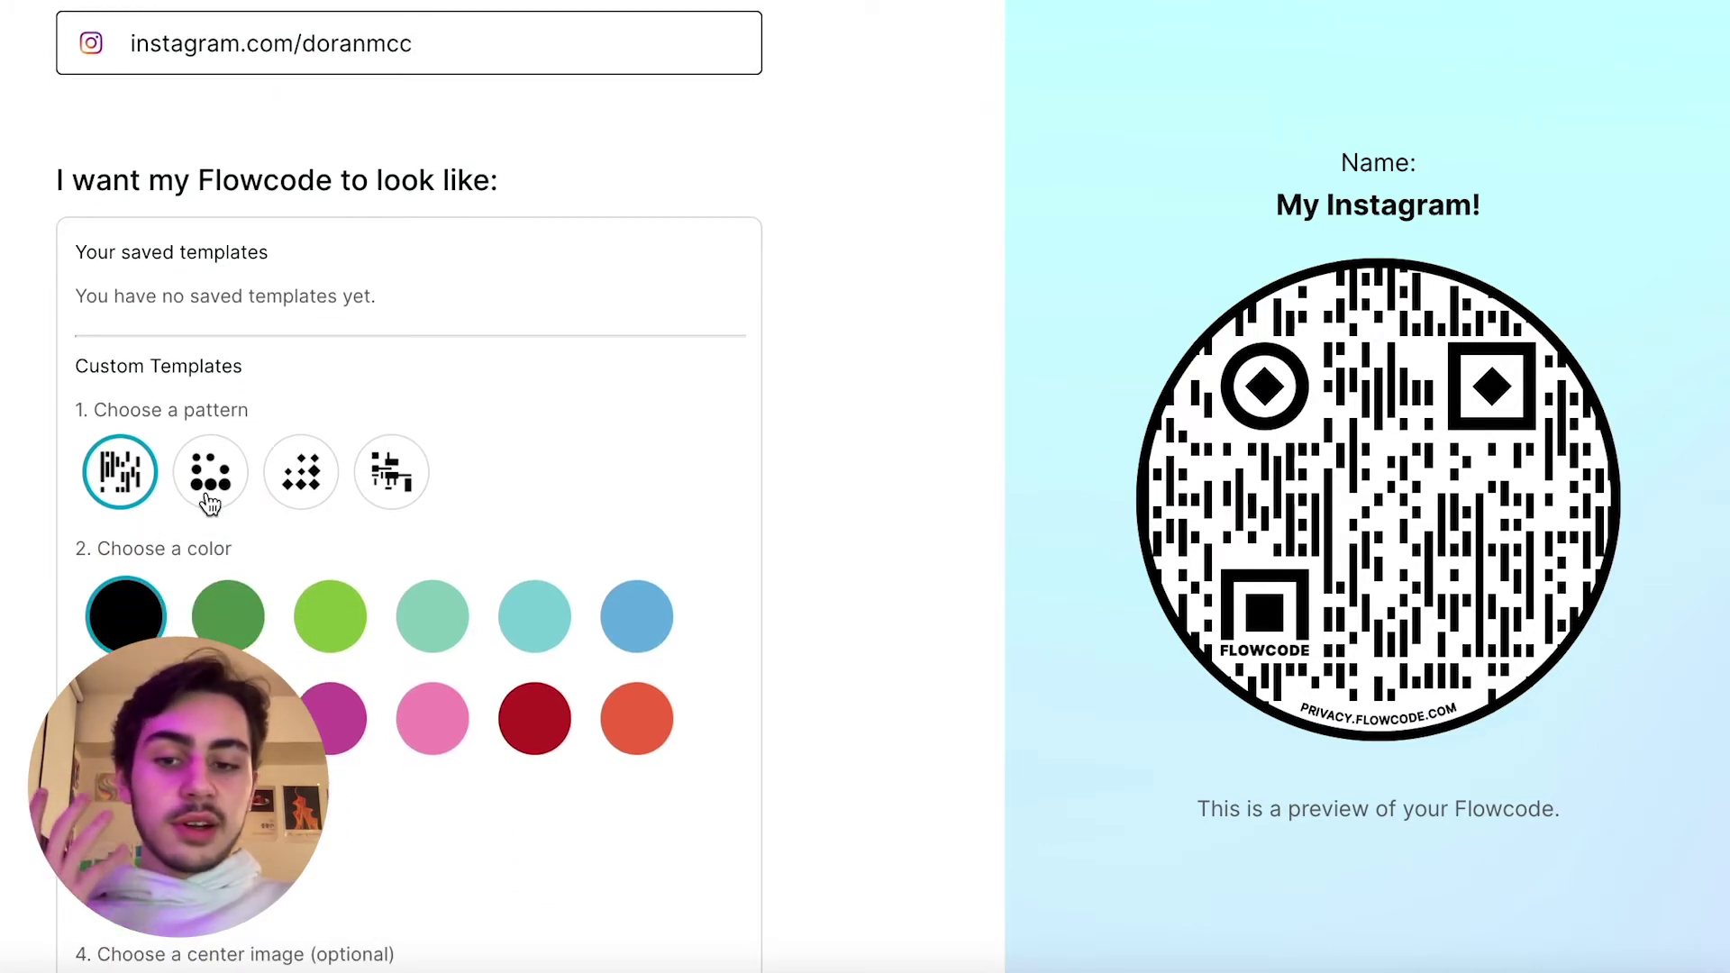
Step: Compare the diamond and blocky patterns, then settle on round dots
{"action": "left_click", "coordinate": [327, 496]}
{"action": "left_click", "coordinate": [373, 481]}
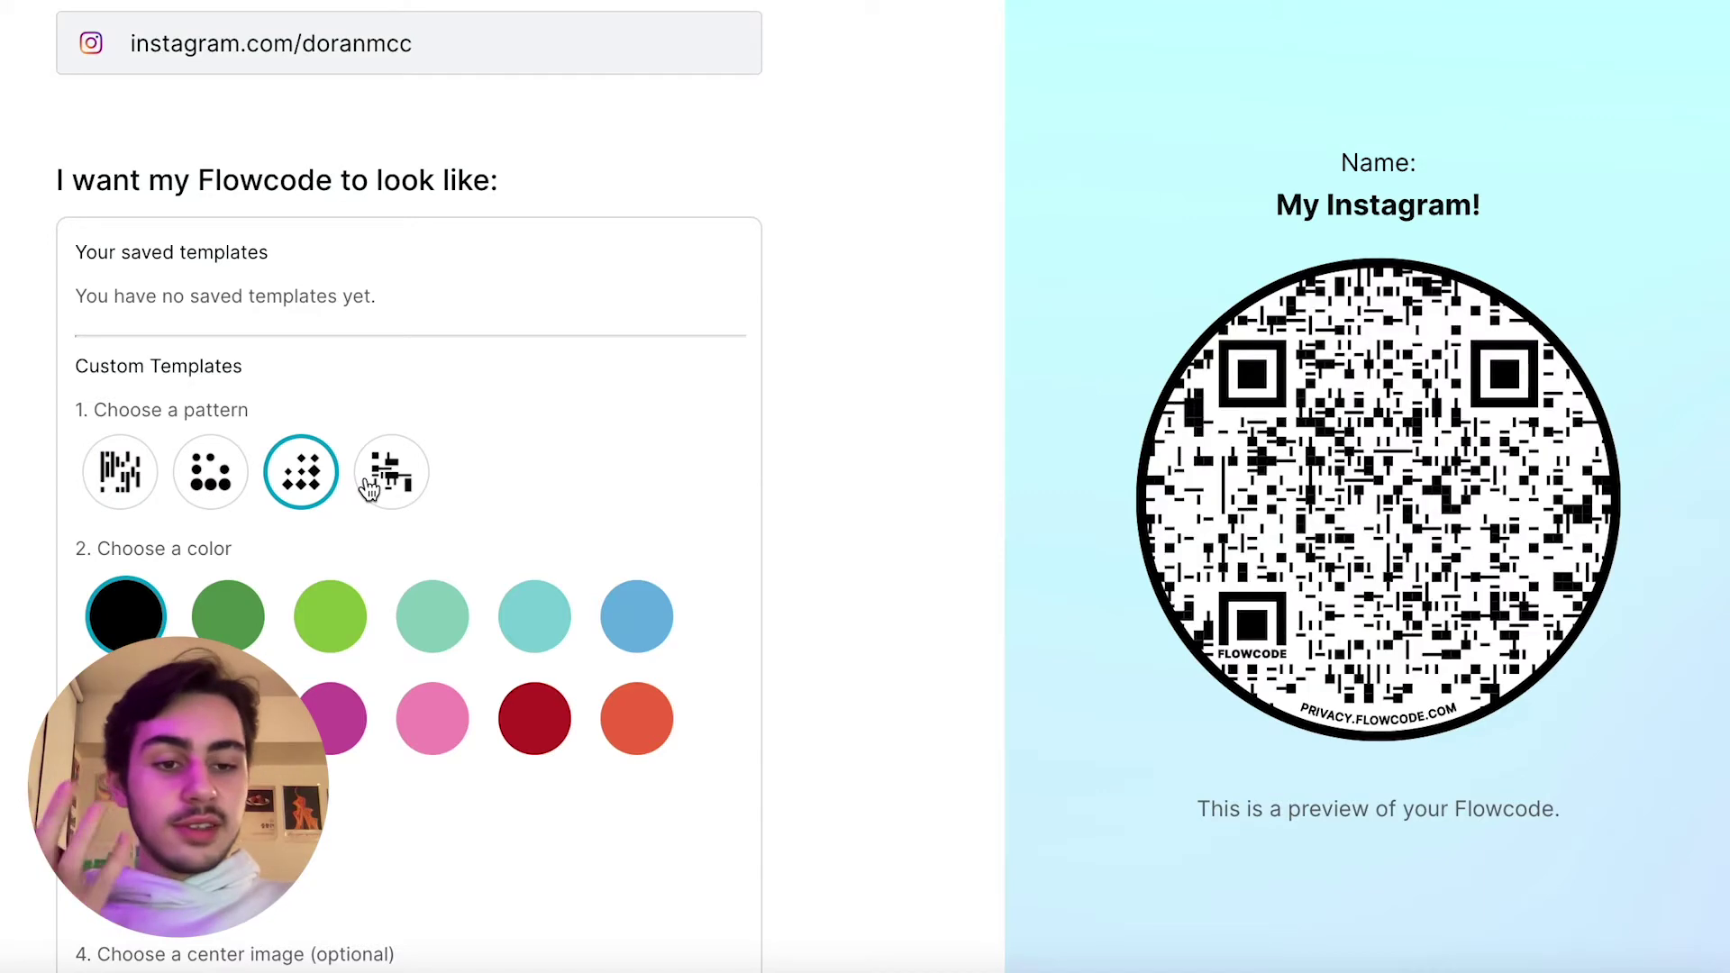
{"action": "left_click", "coordinate": [224, 510]}
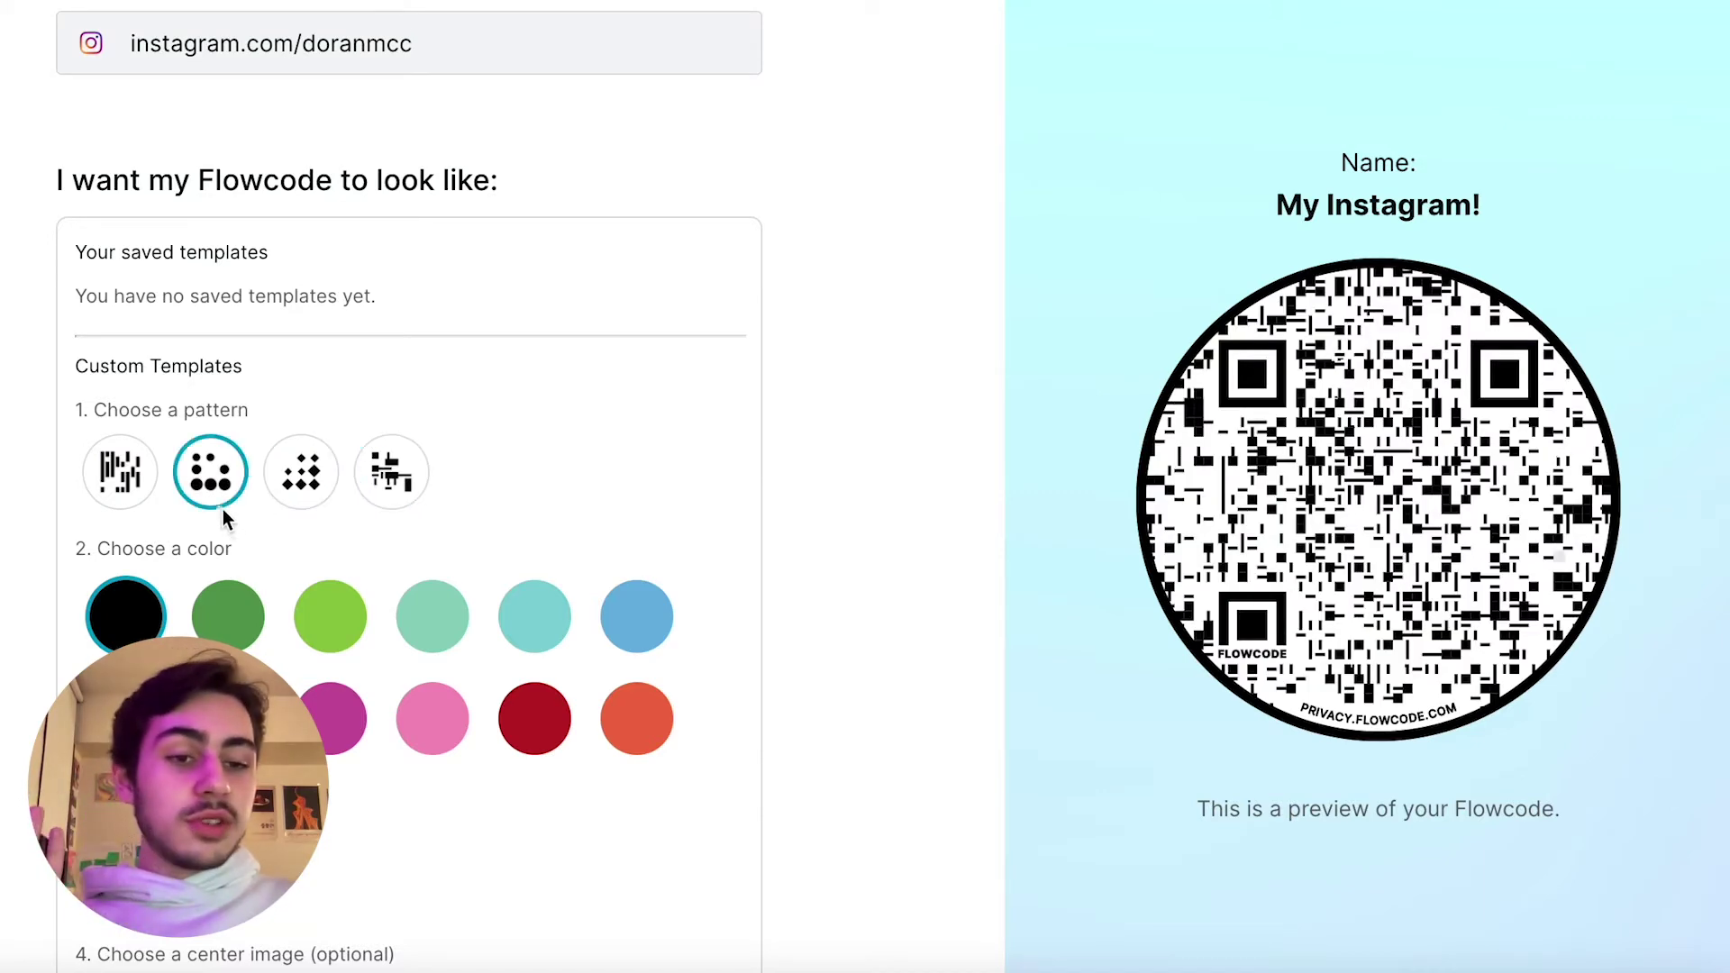
{"action": "scroll", "coordinate": [258, 511], "scroll_direction": "down", "scroll_amount": 2}
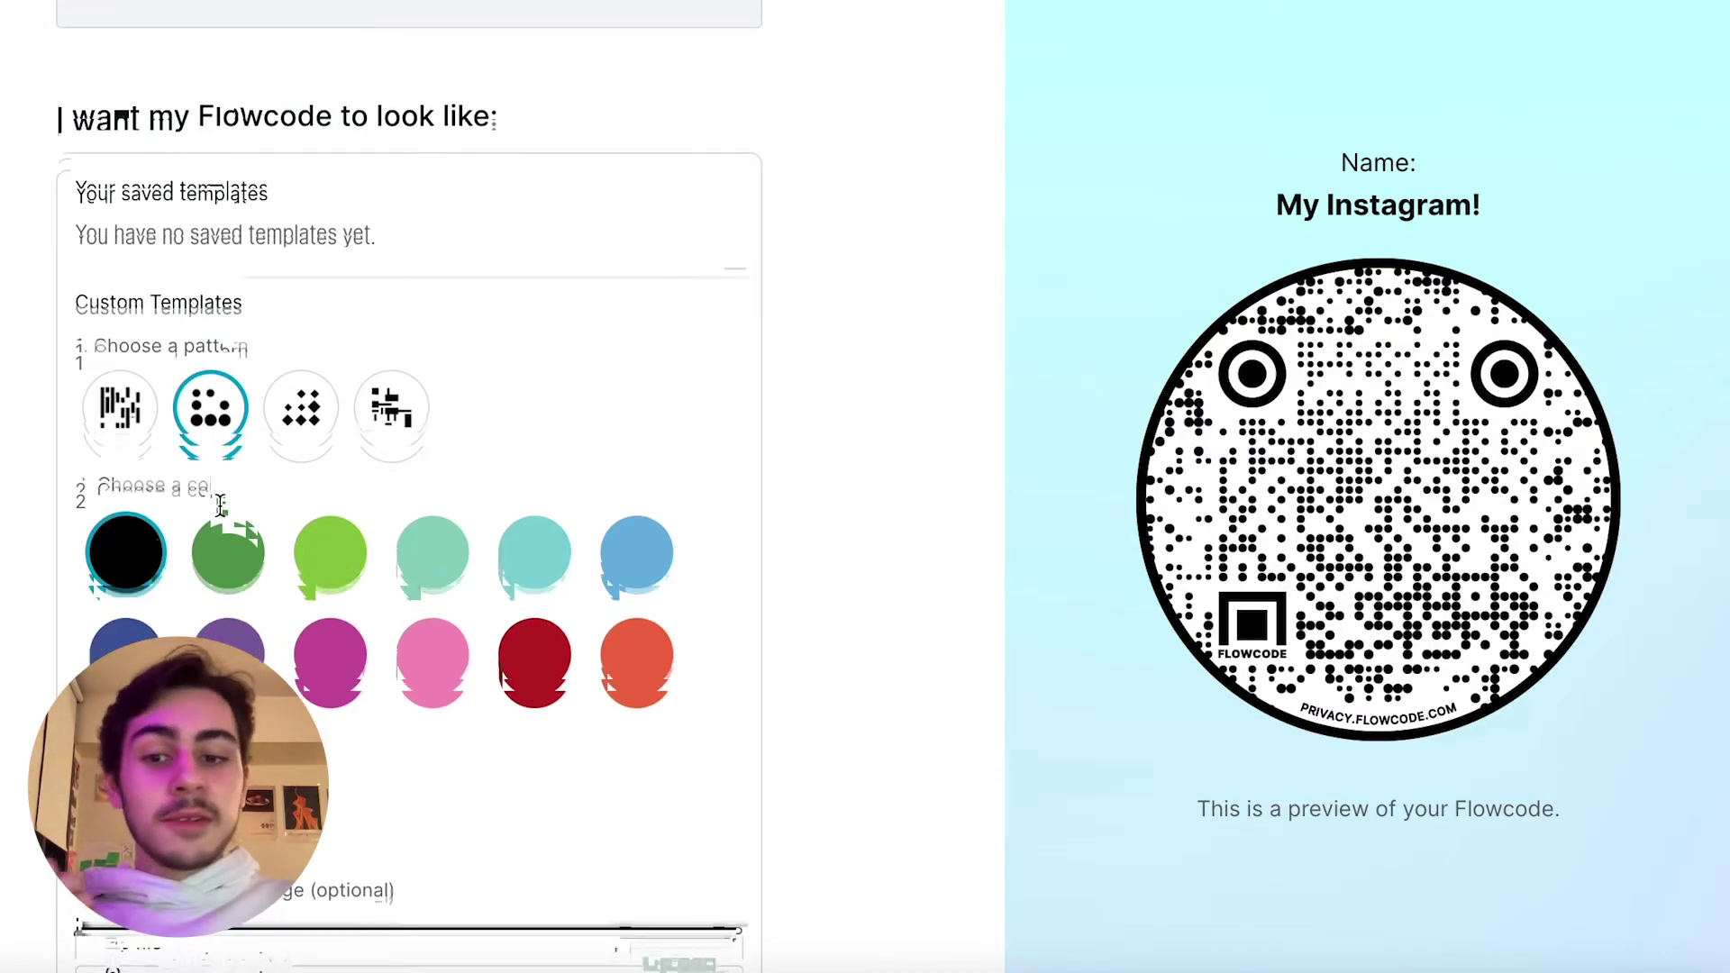
Step: Try red, orange and light blue, then keep the code colour dark blue
{"action": "left_click", "coordinate": [128, 571]}
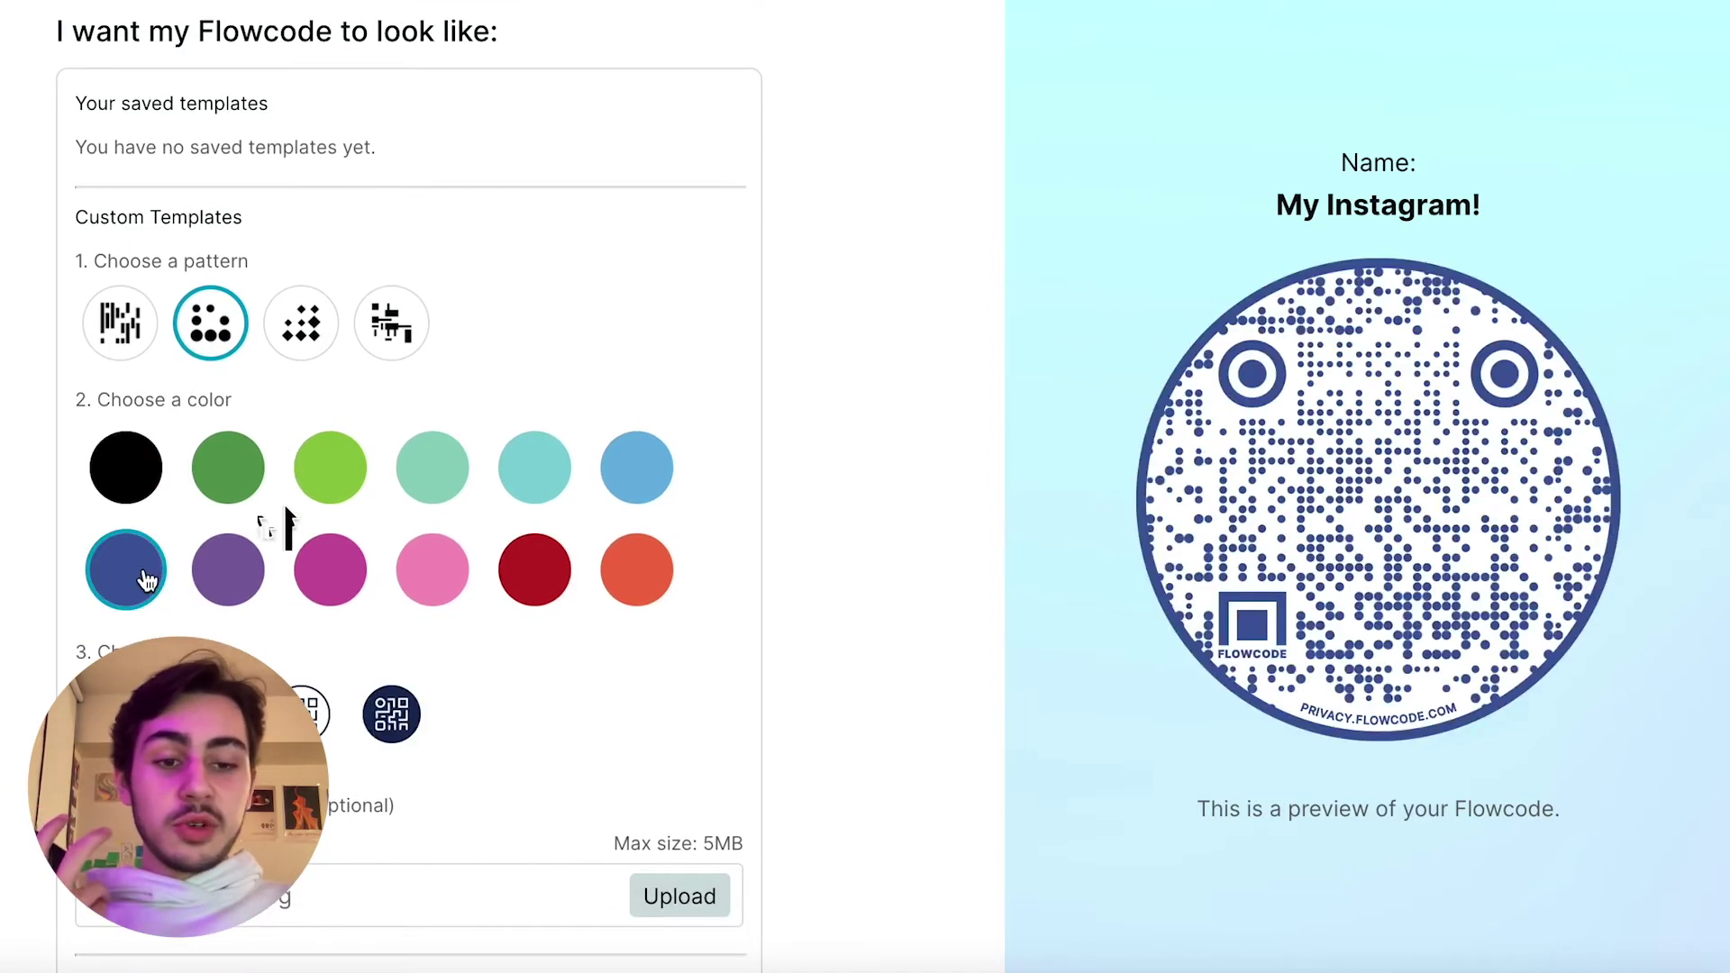
{"action": "scroll", "coordinate": [488, 564], "scroll_direction": "down", "scroll_amount": 1}
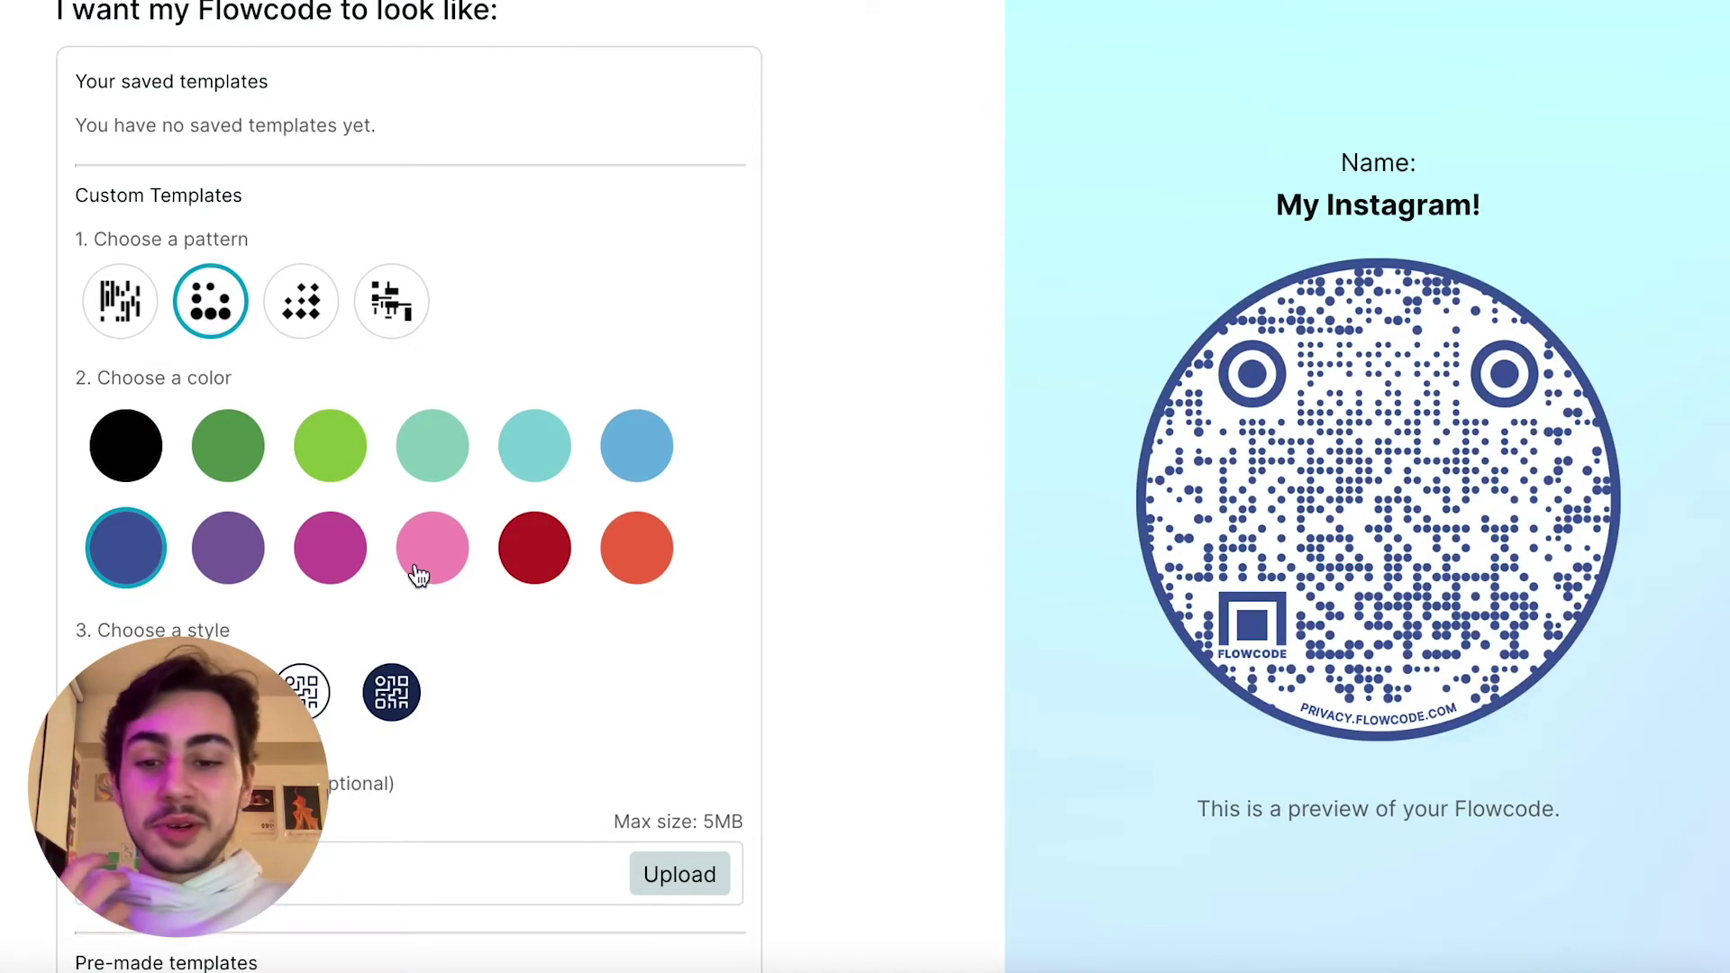
{"action": "left_click", "coordinate": [521, 549]}
{"action": "left_click", "coordinate": [634, 546]}
{"action": "left_click", "coordinate": [638, 467]}
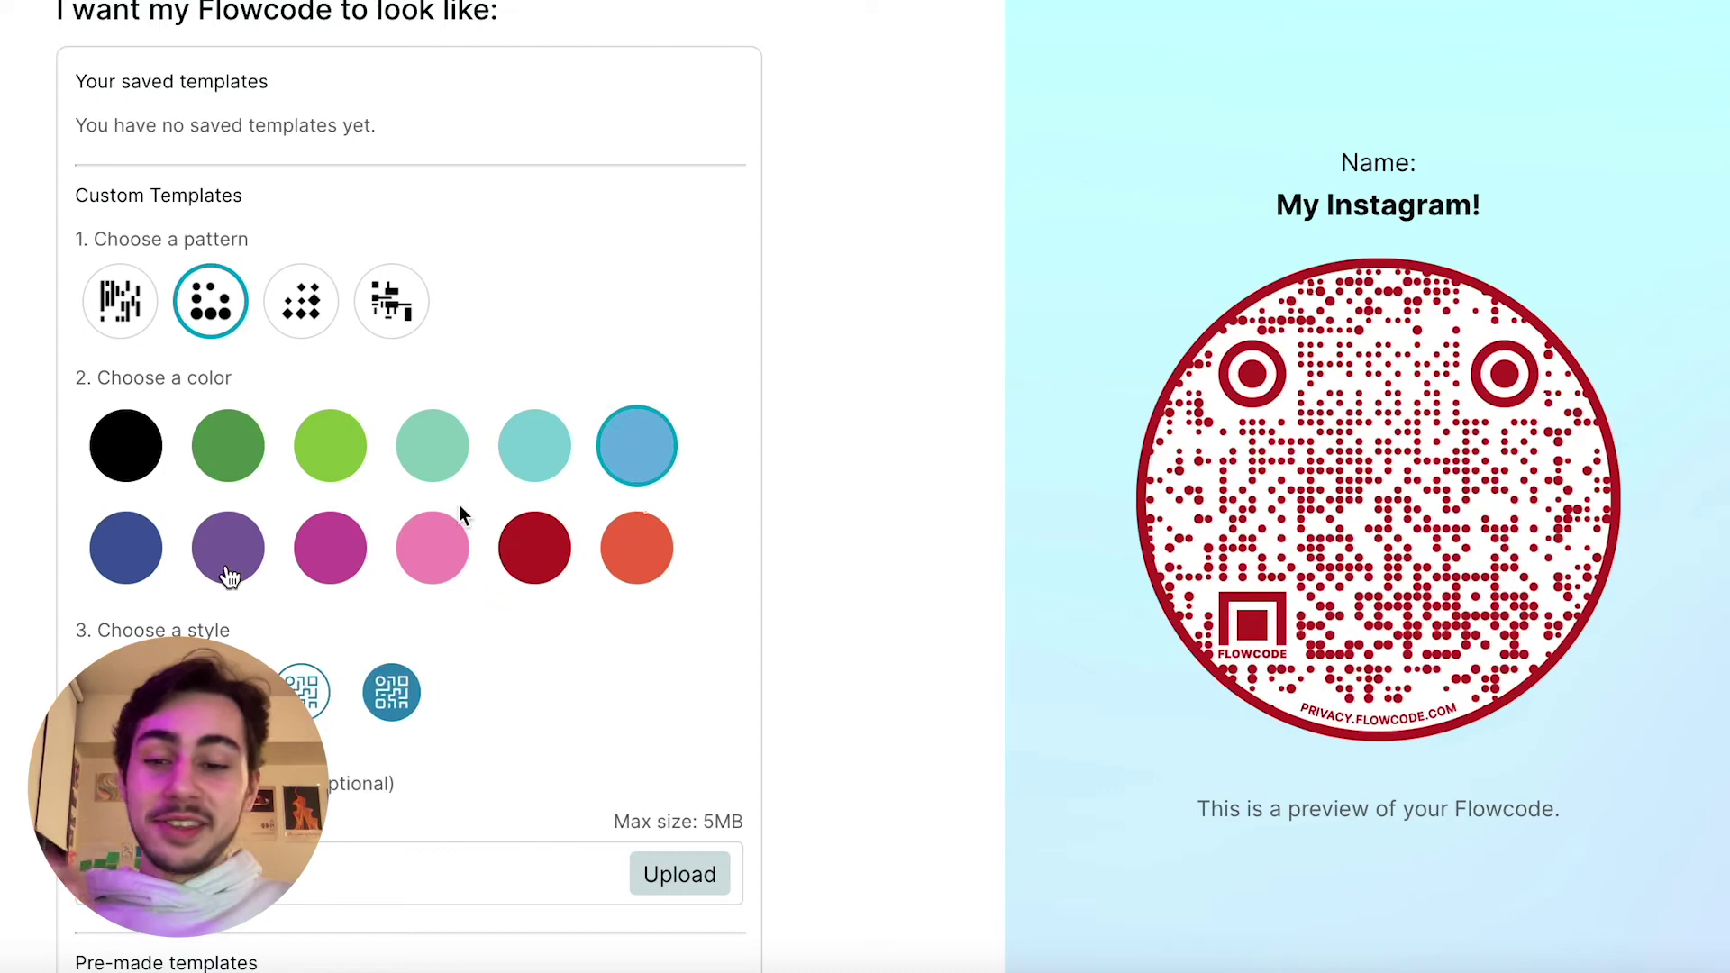
{"action": "left_click", "coordinate": [126, 554]}
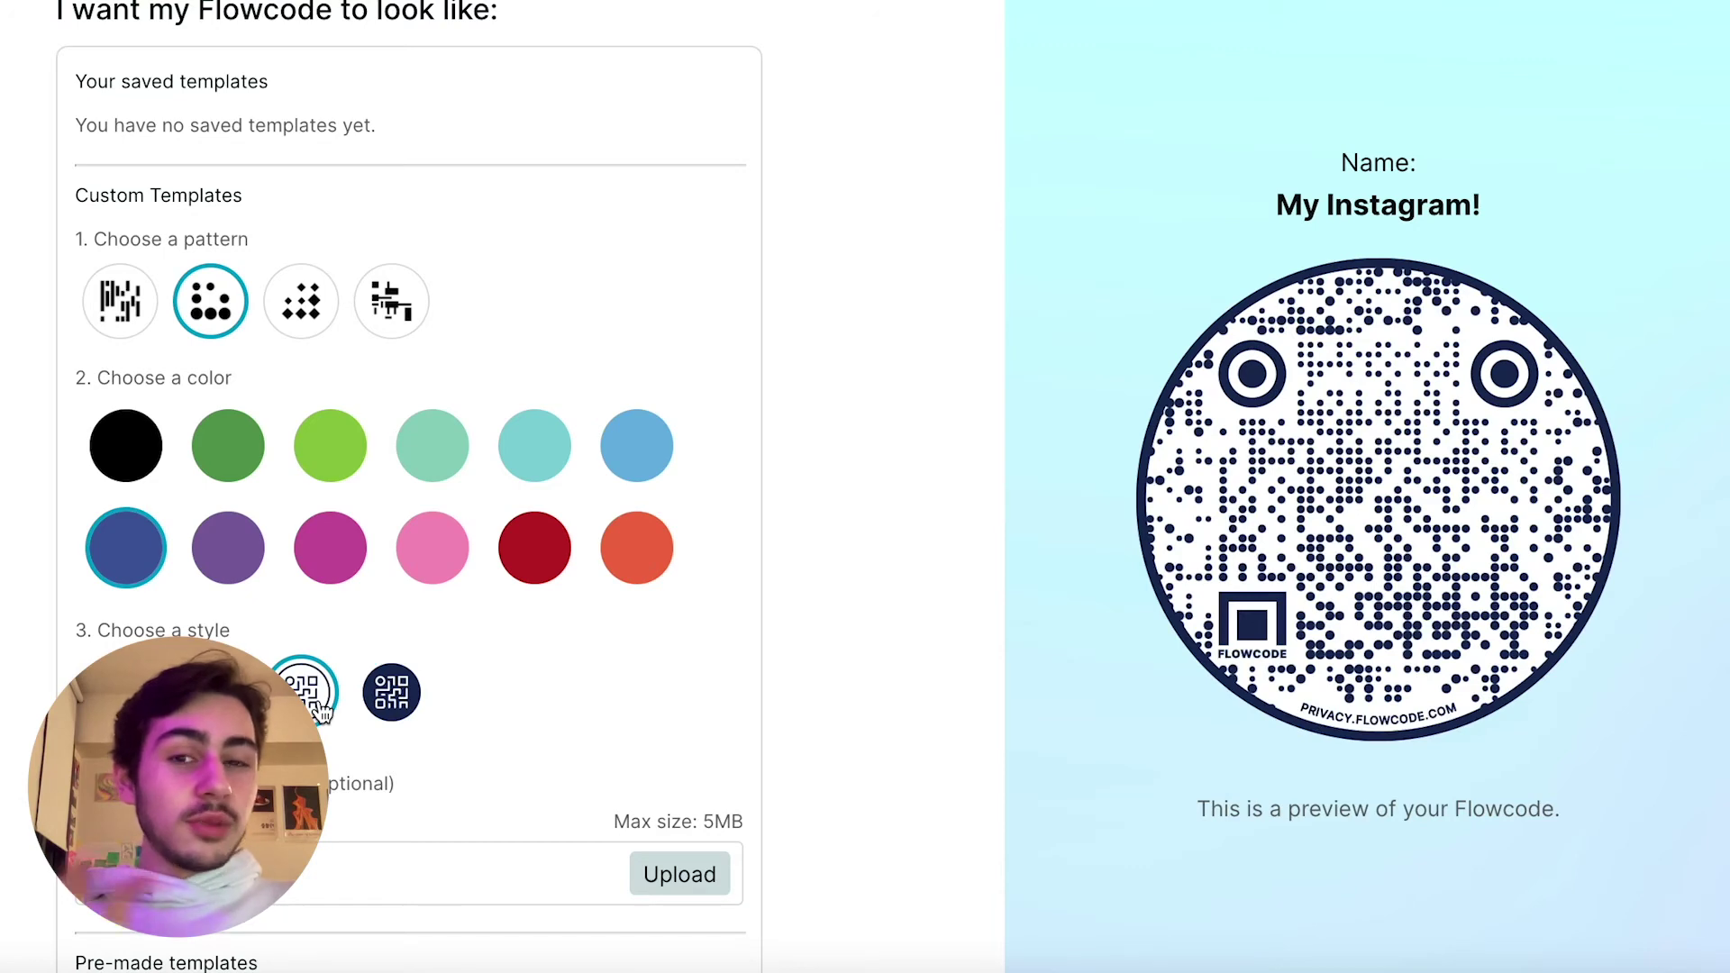
{"action": "scroll", "coordinate": [319, 703], "scroll_direction": "down", "scroll_amount": 1}
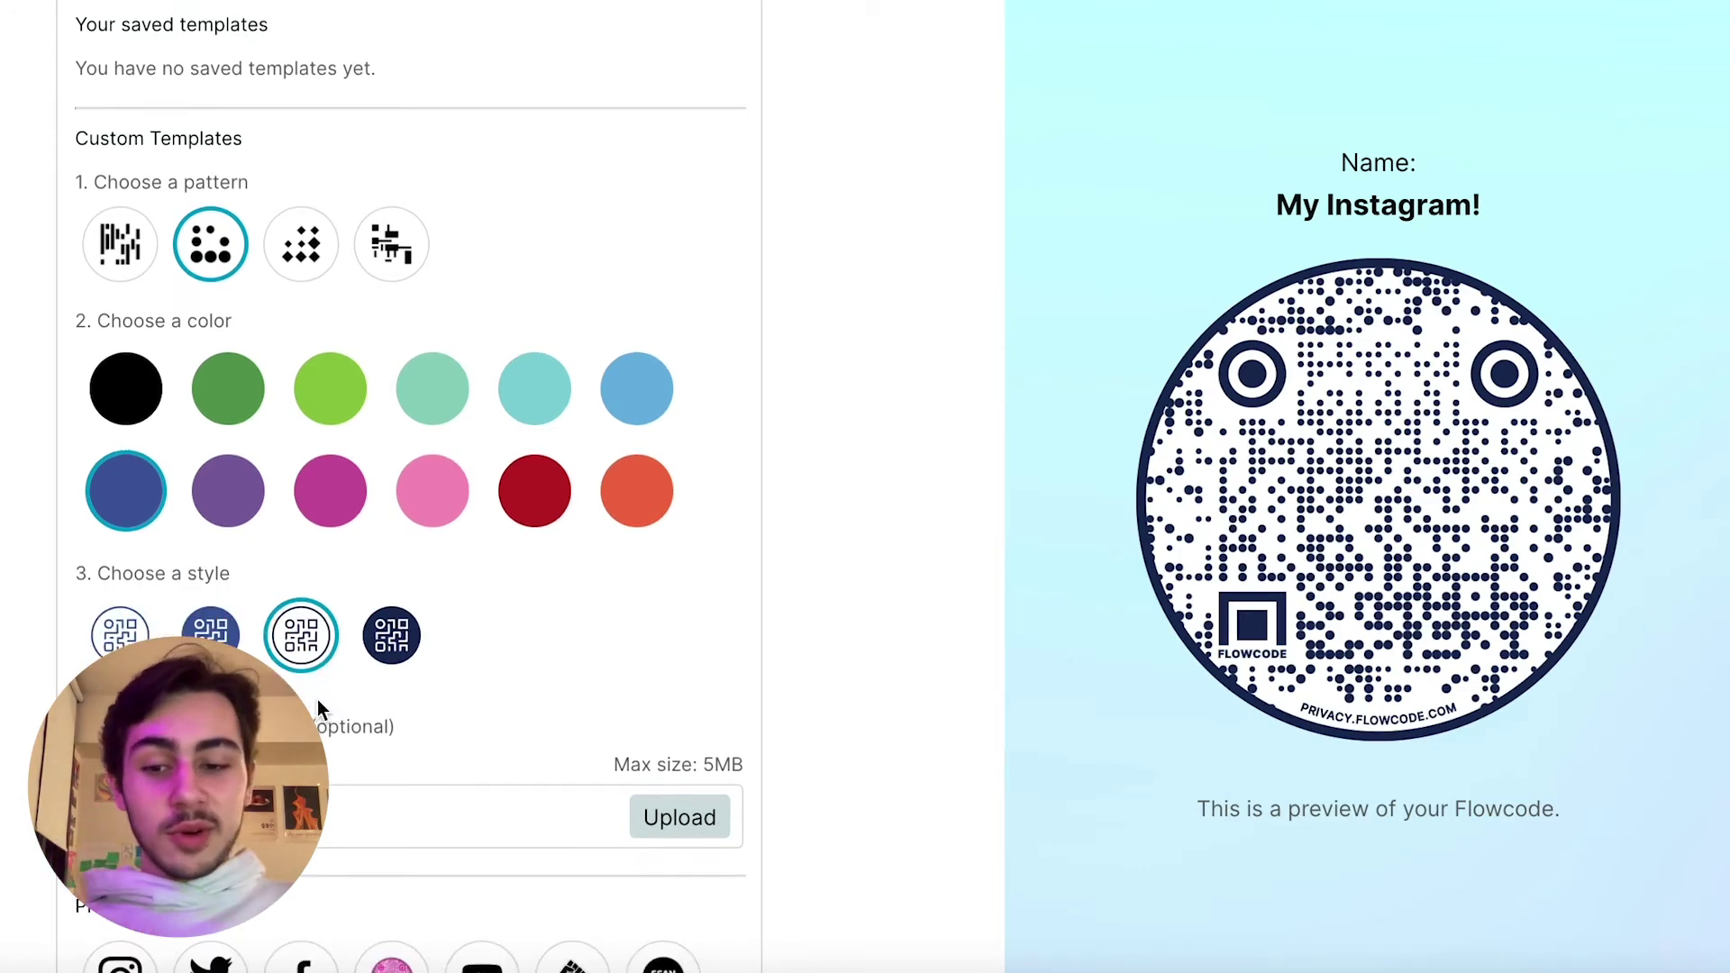
{"action": "scroll", "coordinate": [317, 699], "scroll_direction": "down", "scroll_amount": 3}
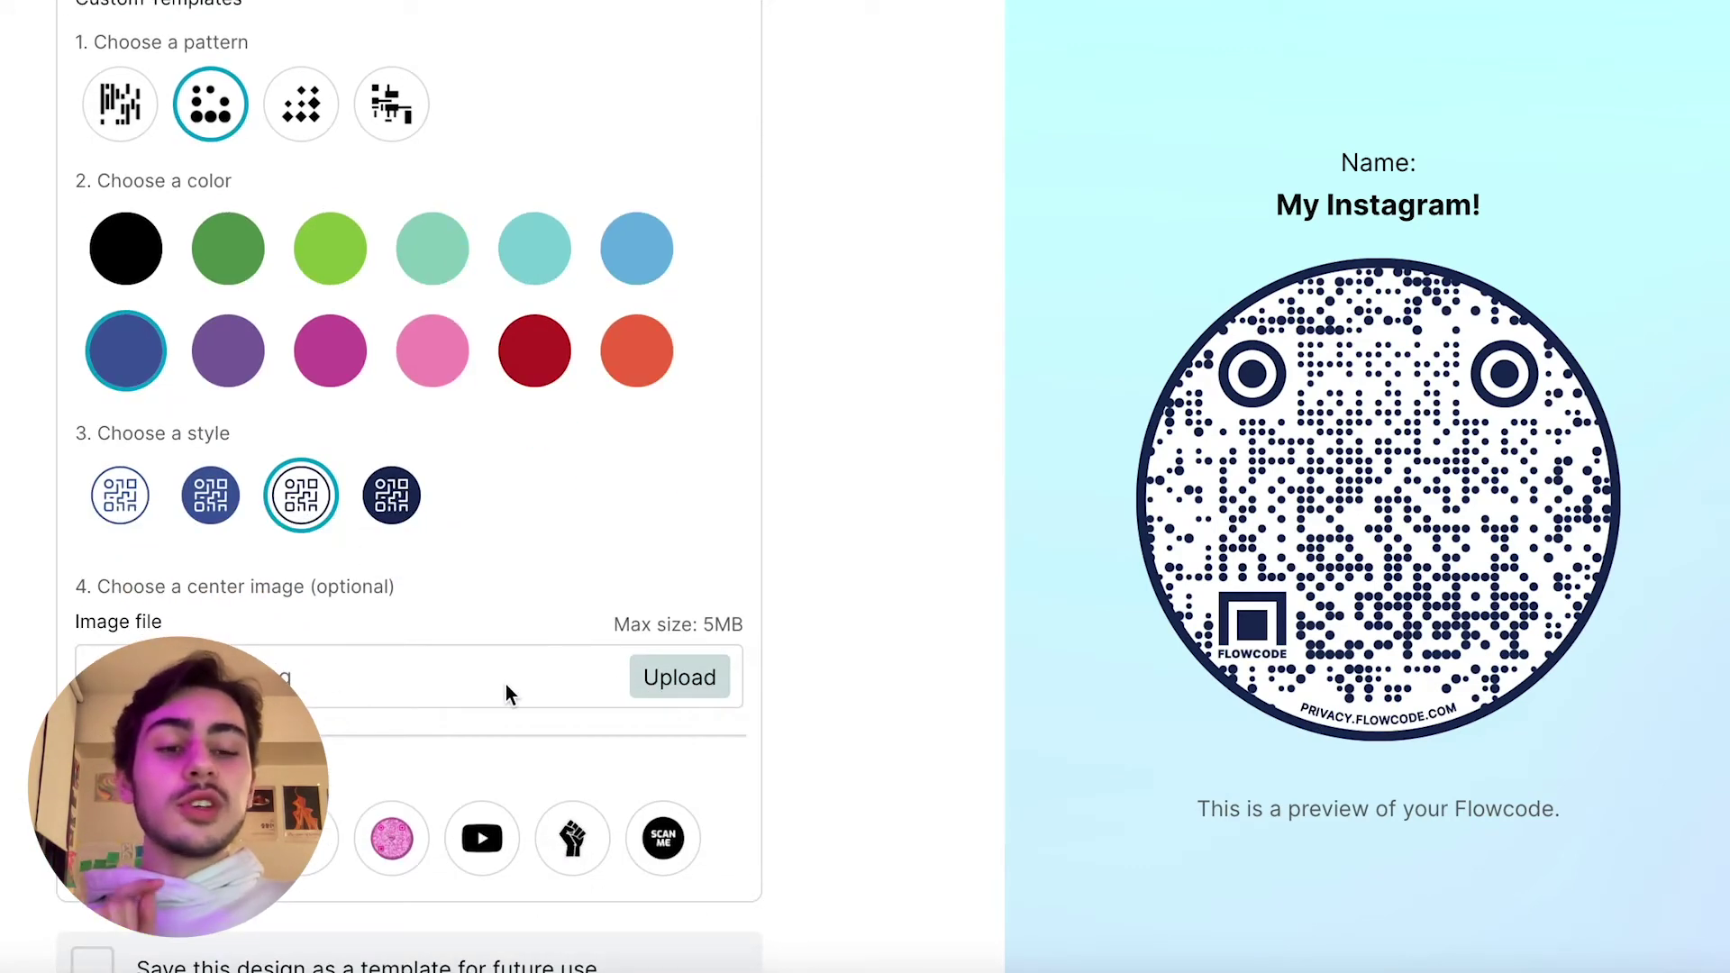
{"action": "scroll", "coordinate": [507, 684], "scroll_direction": "down", "scroll_amount": 3}
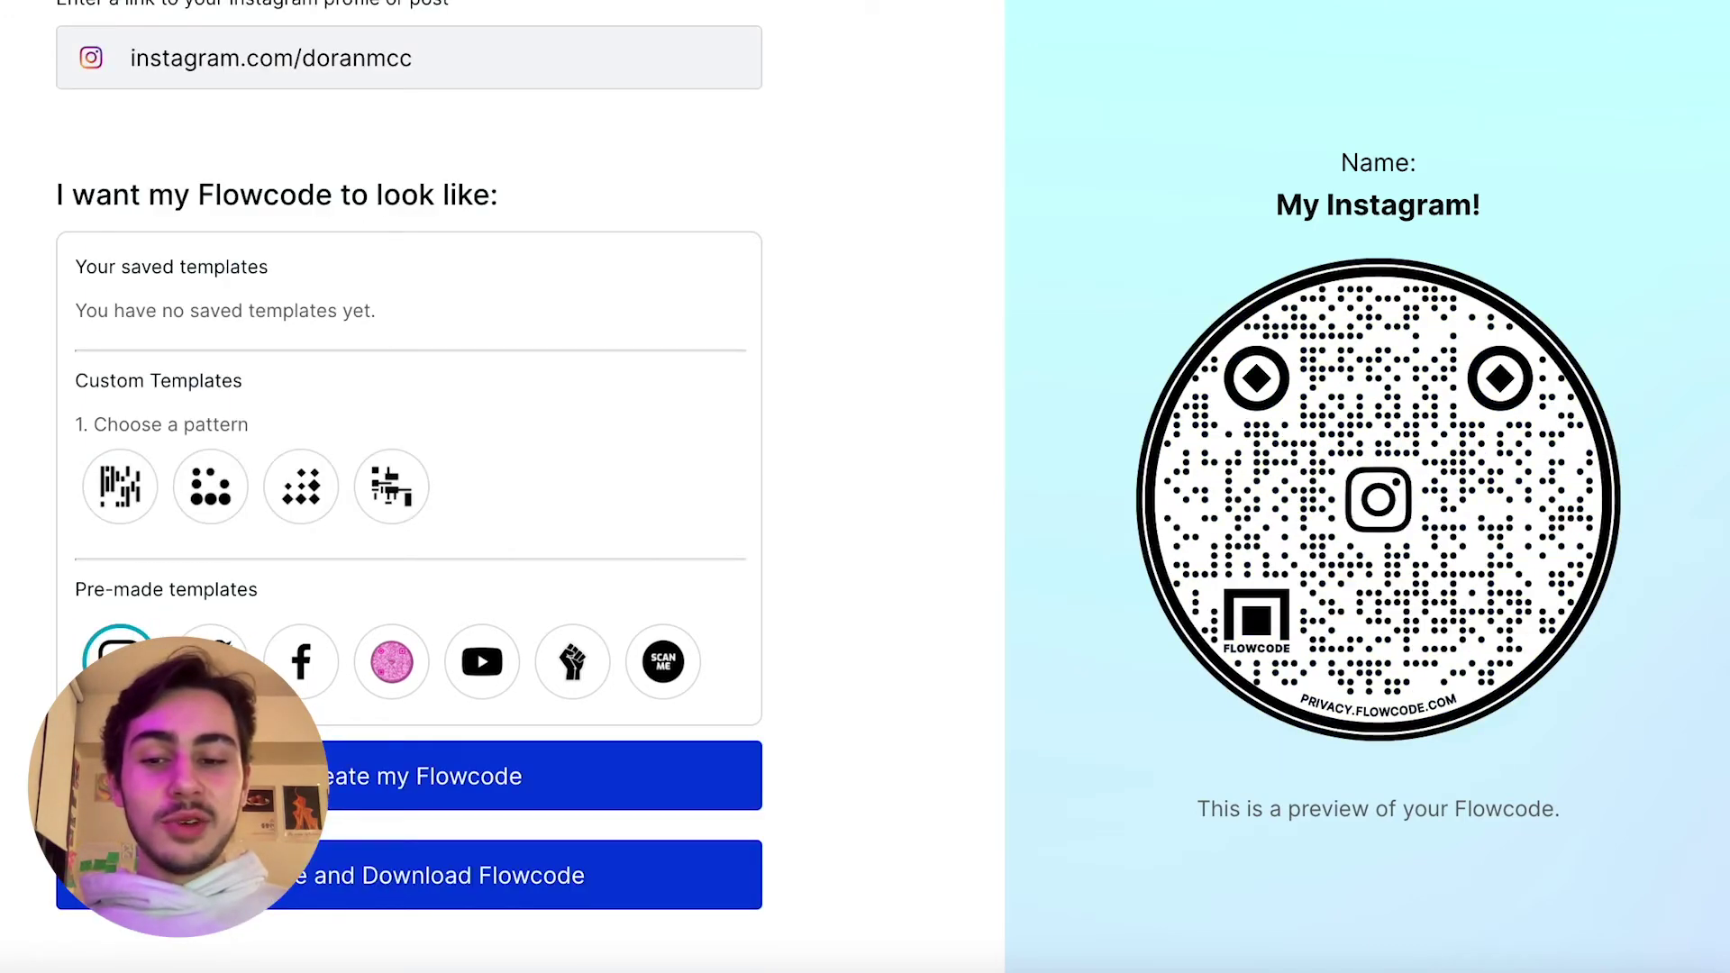
{"action": "scroll", "coordinate": [409, 487], "scroll_direction": "up", "scroll_amount": 1}
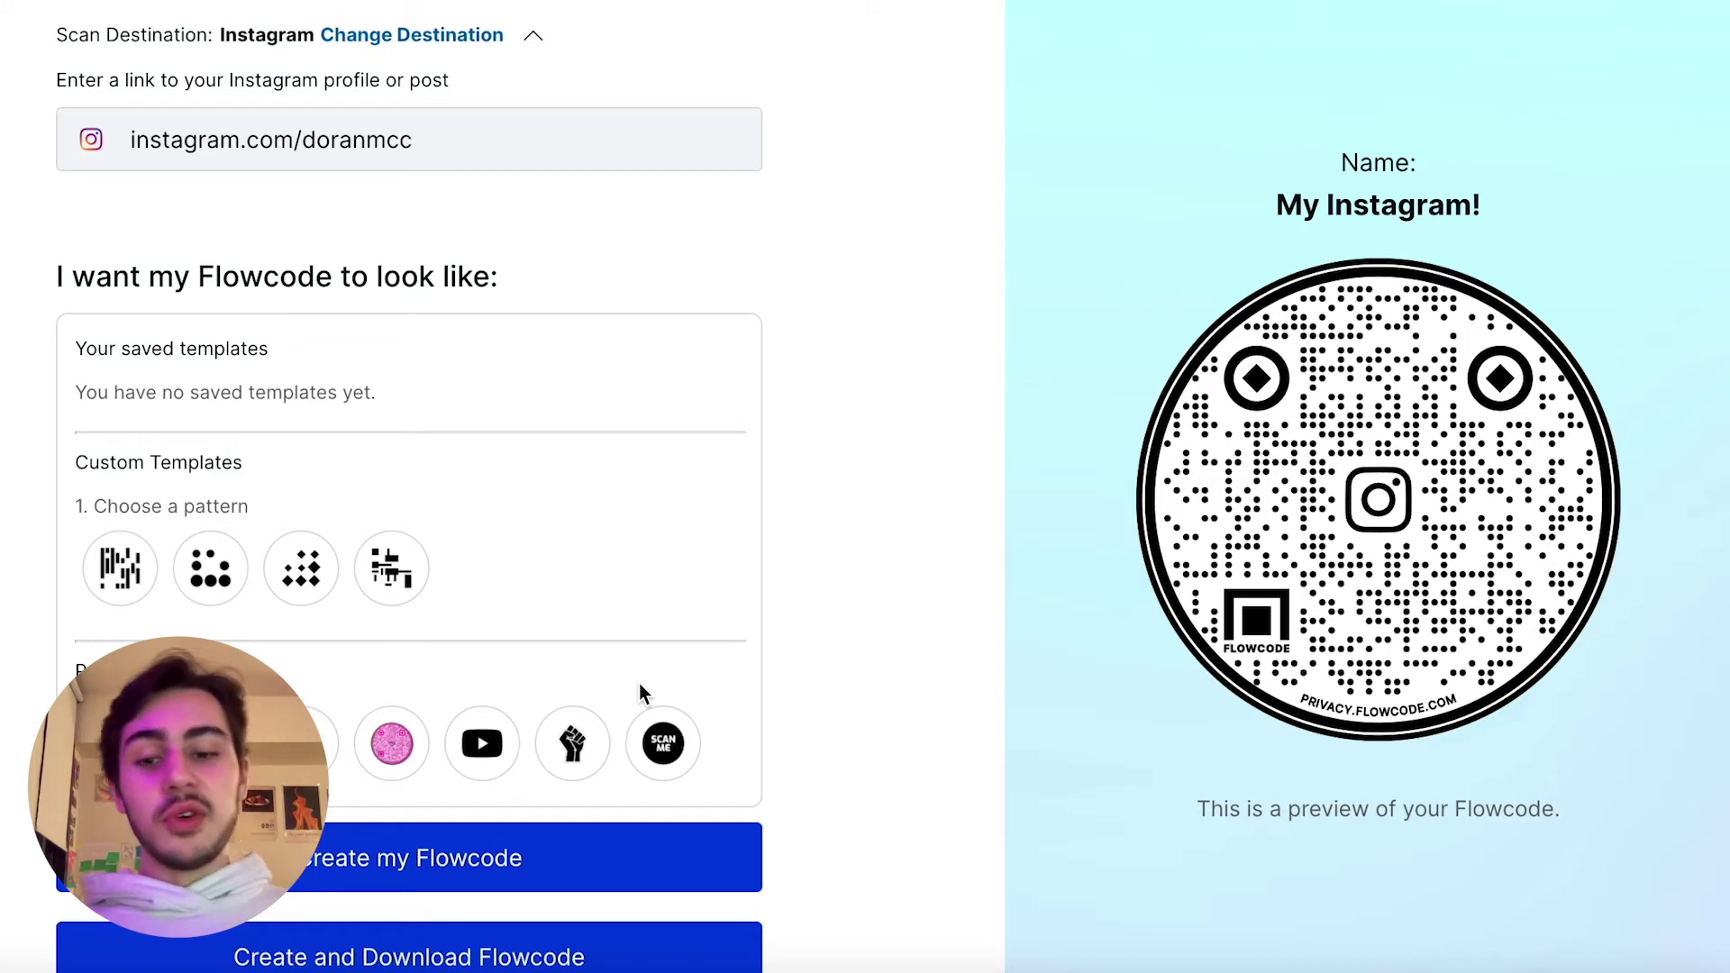
{"action": "scroll", "coordinate": [639, 683], "scroll_direction": "down", "scroll_amount": 1}
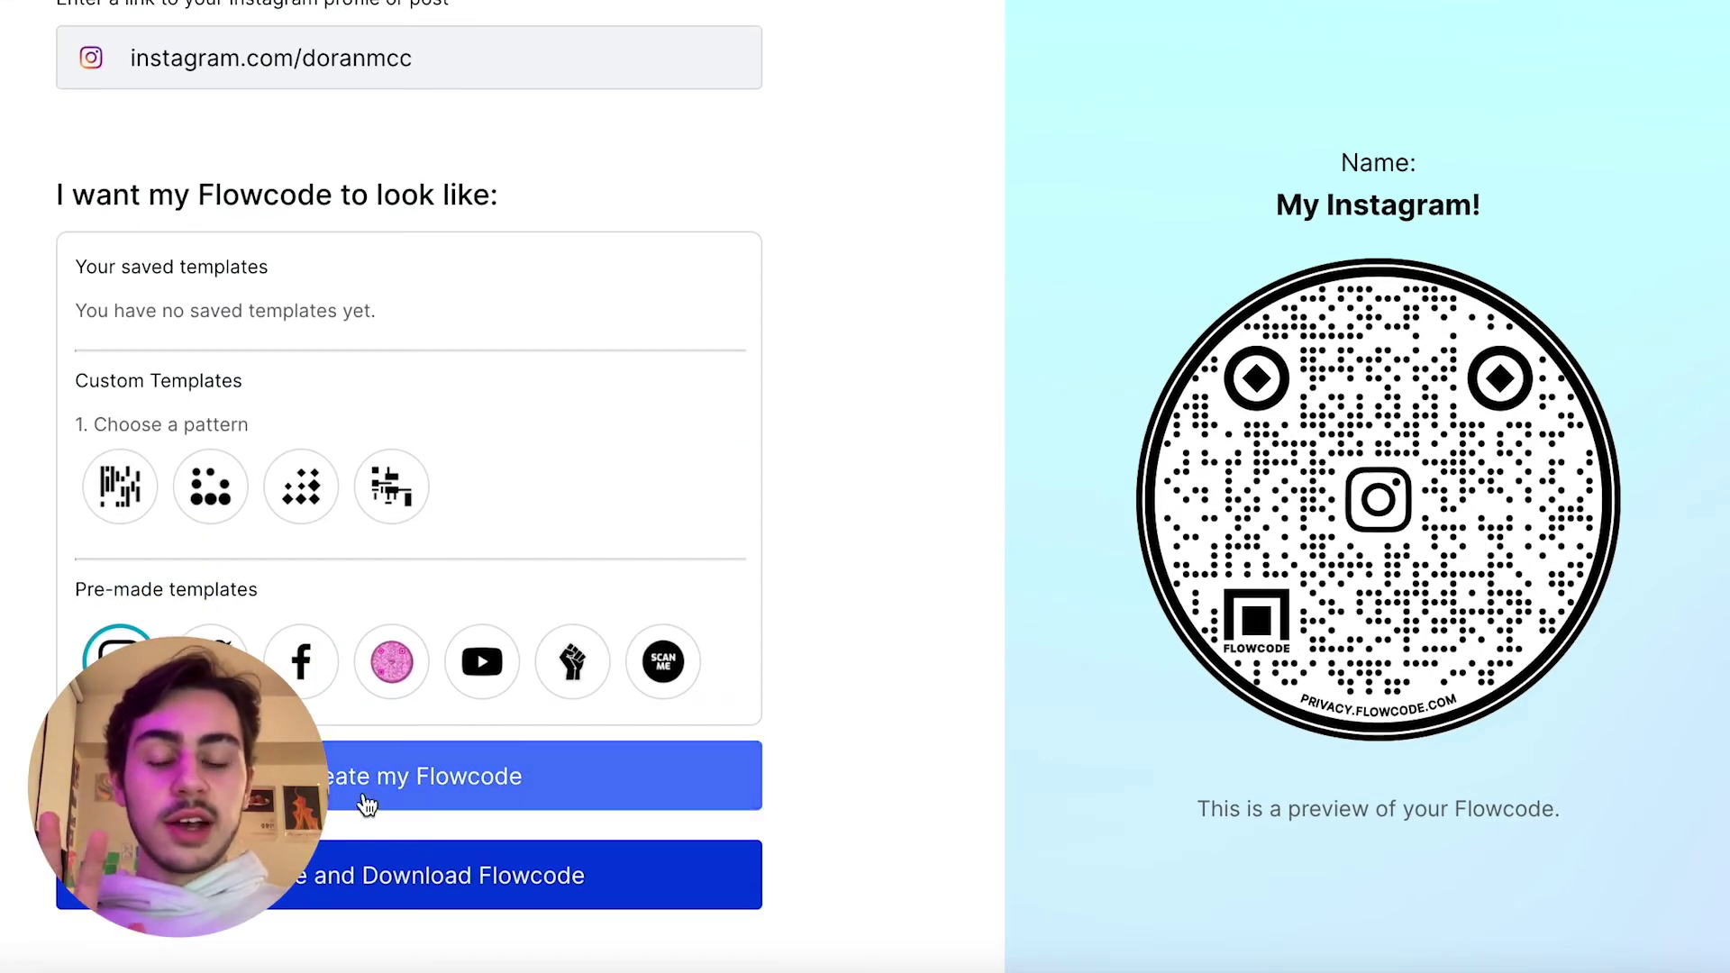
Step: Create the 'My Instagram!' code and expand its Print it yourself section
{"action": "left_click", "coordinate": [407, 786]}
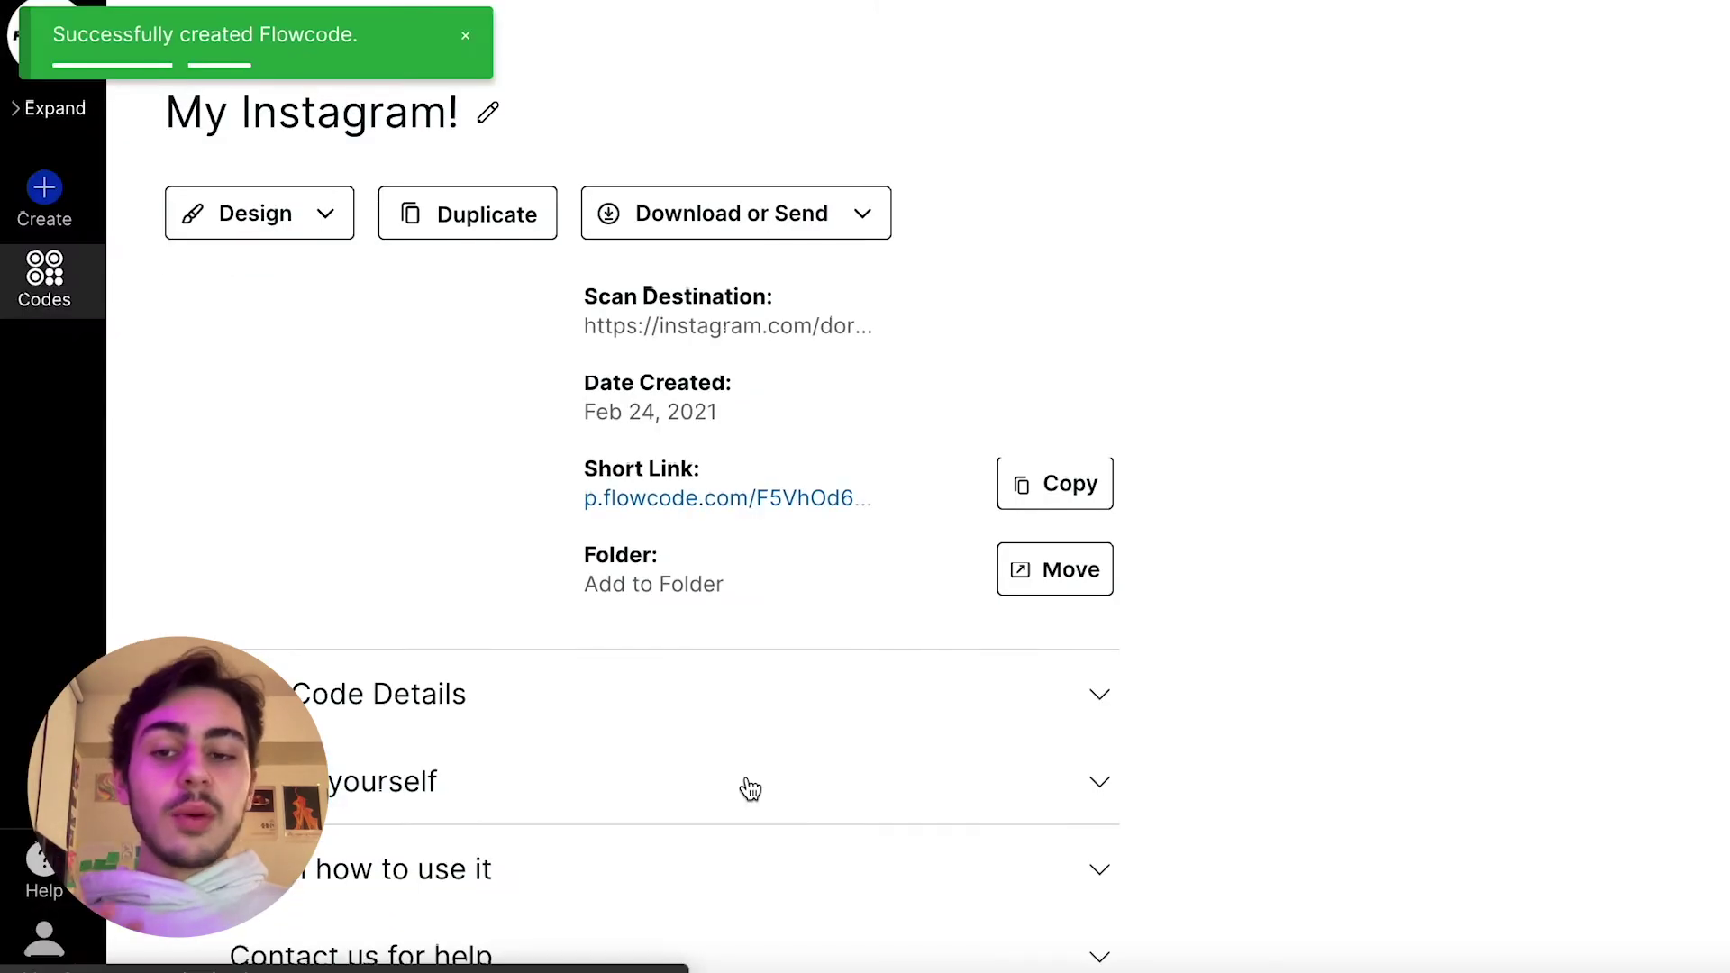
{"action": "scroll", "coordinate": [747, 784], "scroll_direction": "down", "scroll_amount": 1}
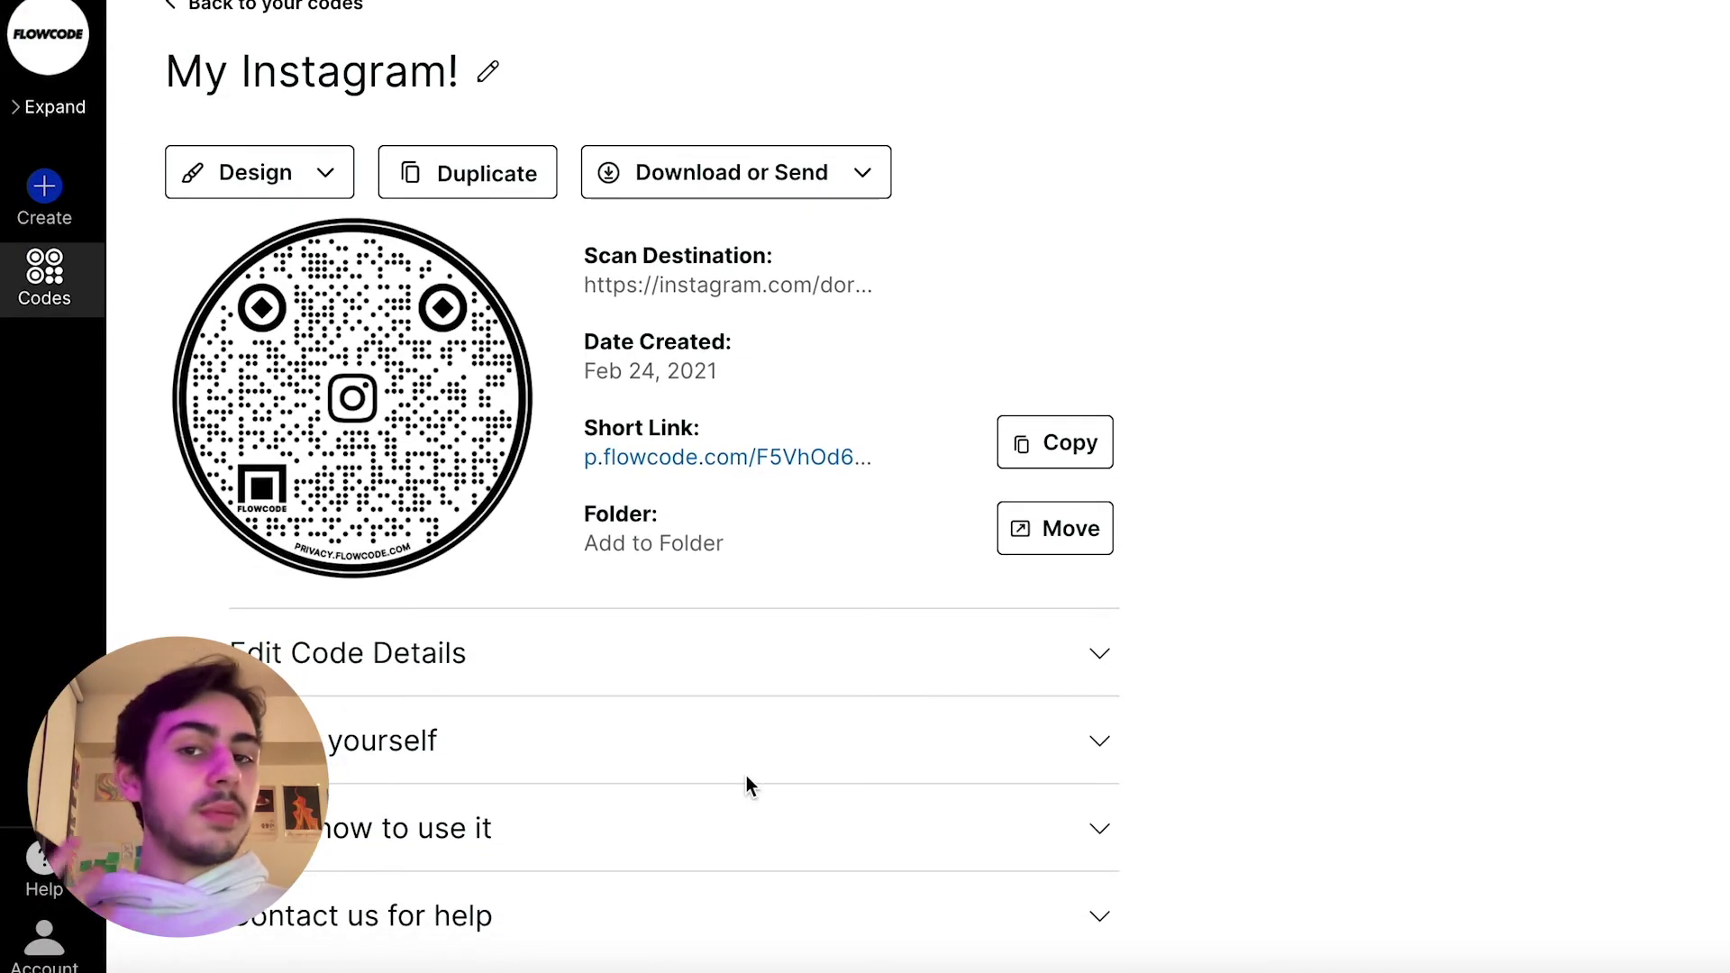
{"action": "scroll", "coordinate": [747, 784], "scroll_direction": "down", "scroll_amount": 2}
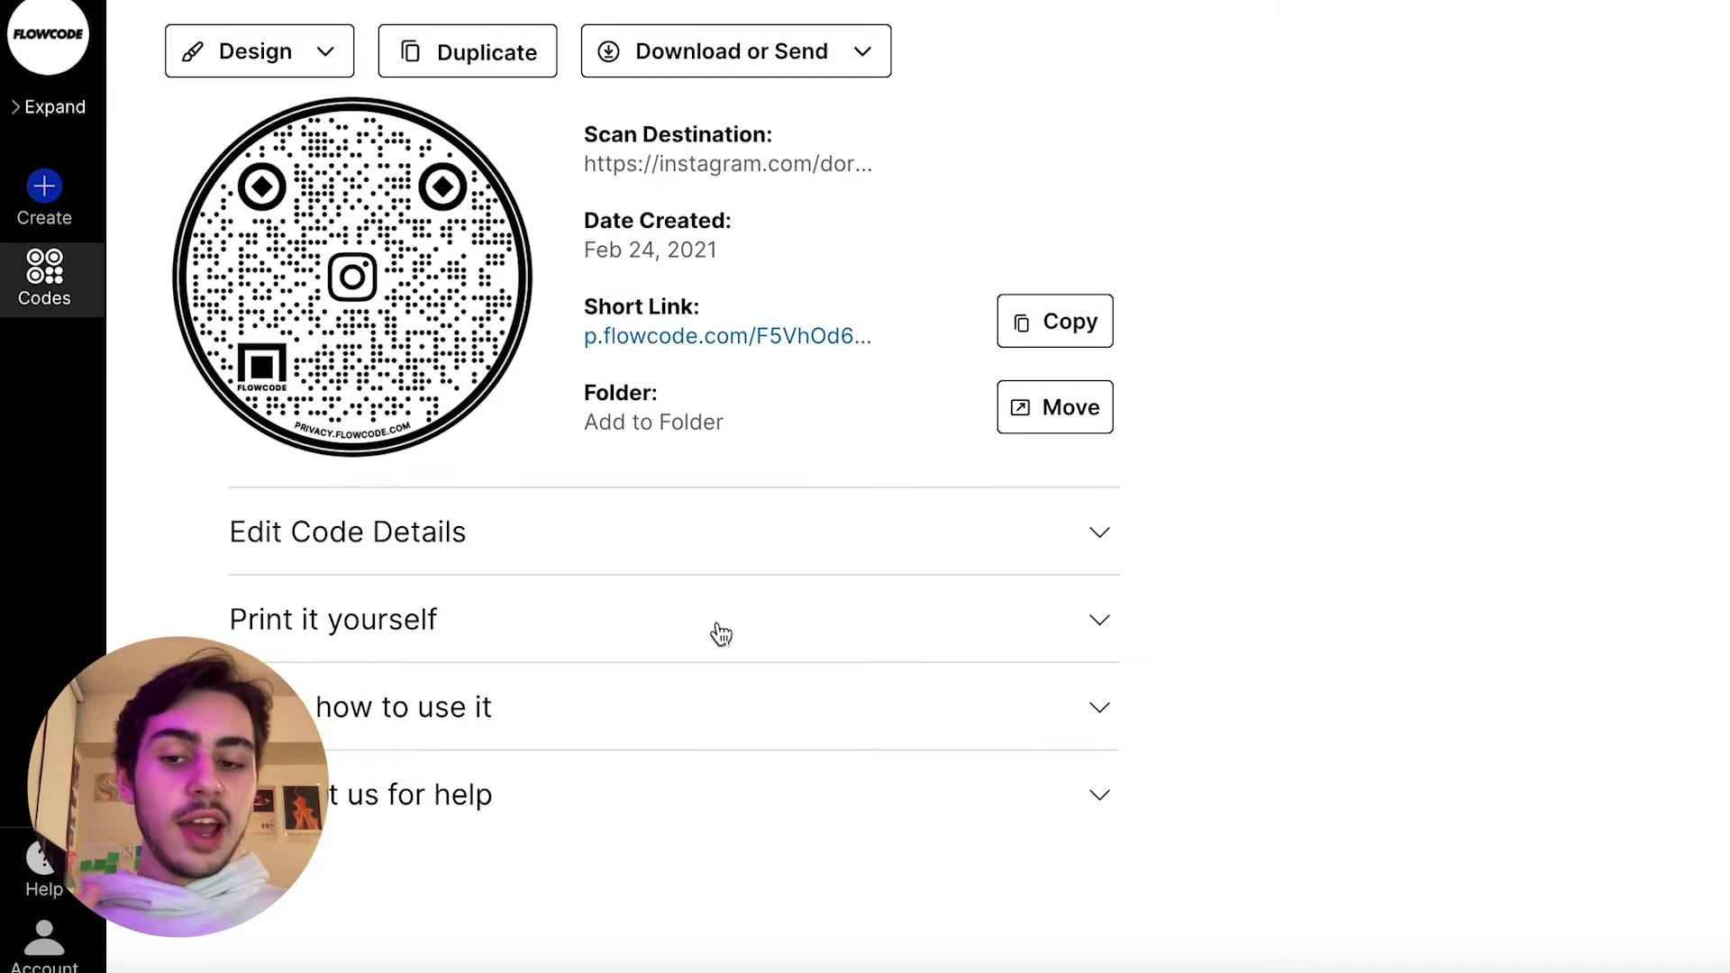
{"action": "scroll", "coordinate": [718, 743], "scroll_direction": "up", "scroll_amount": 1}
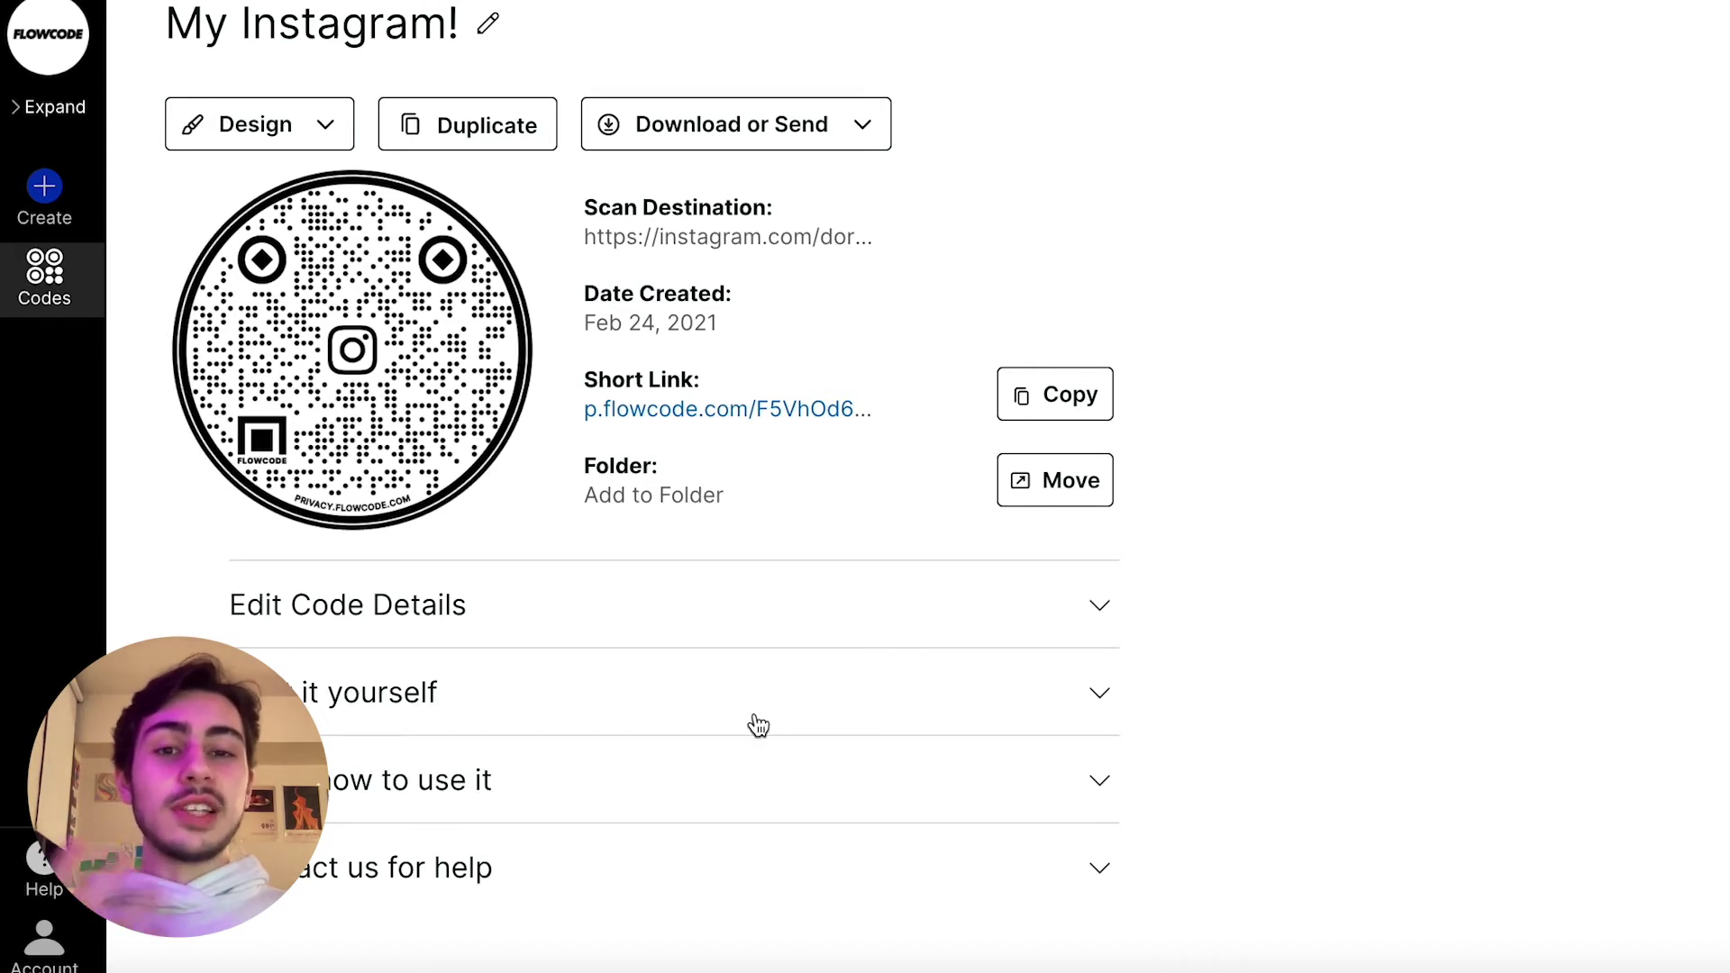
{"action": "left_click", "coordinate": [747, 727]}
{"action": "scroll", "coordinate": [486, 547], "scroll_direction": "down", "scroll_amount": 1}
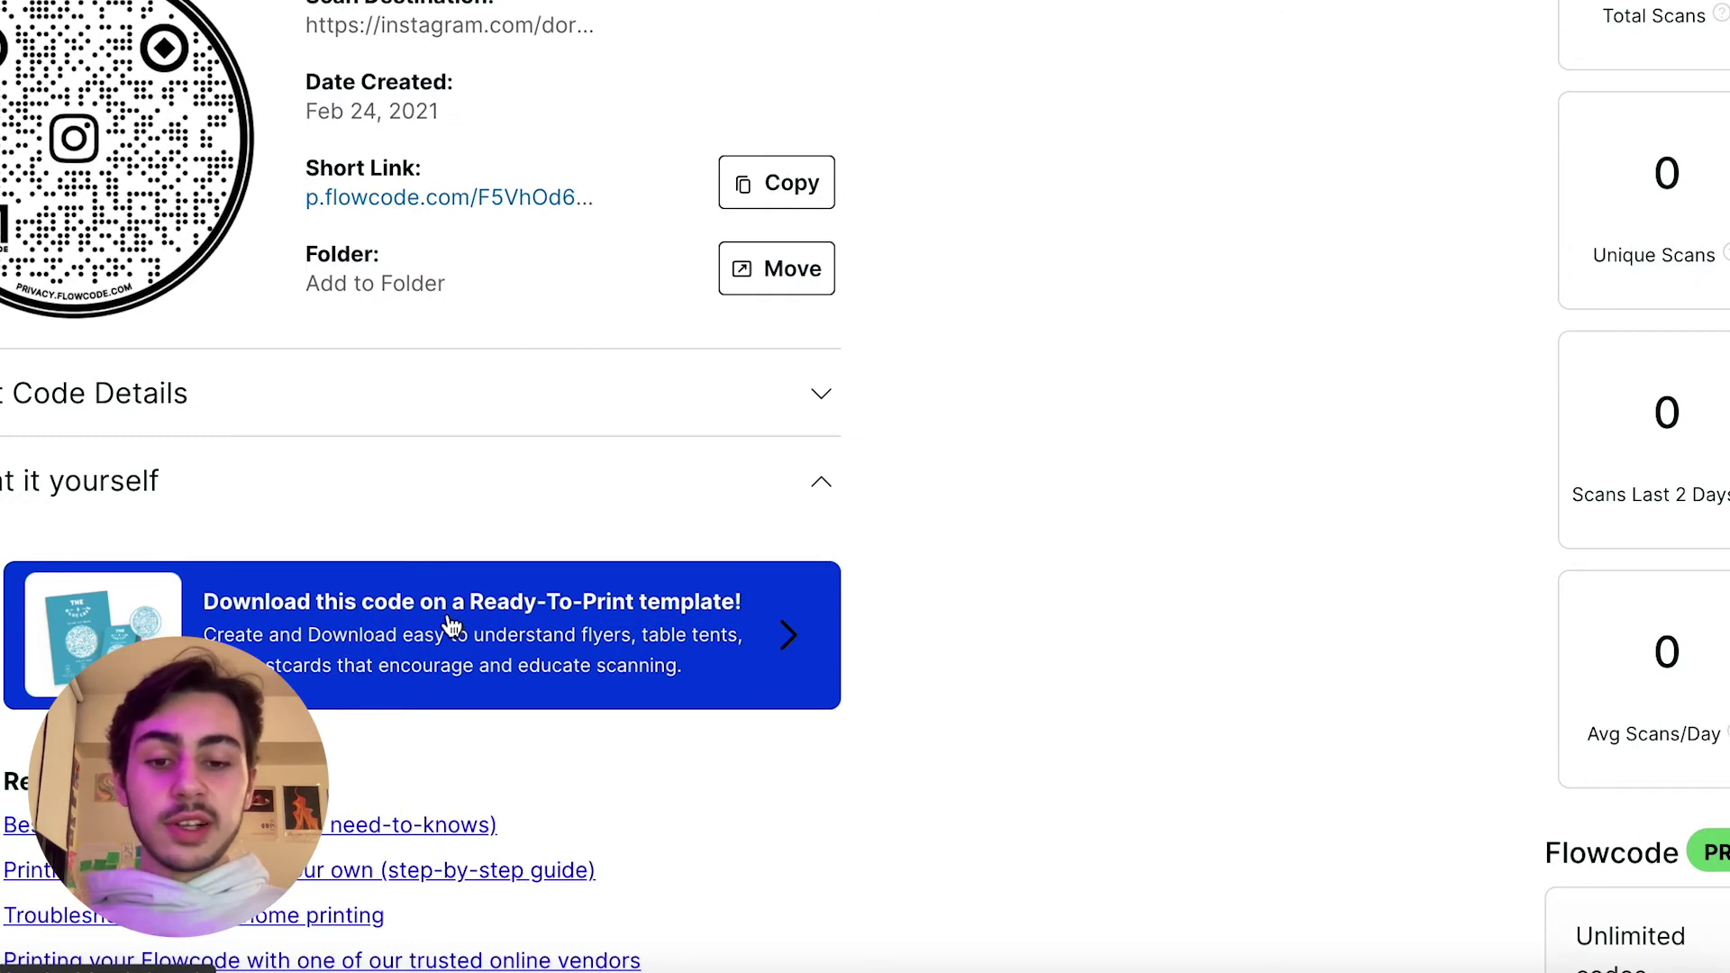
Step: On the ready-to-print templates, preview Table Tent, Post Card and Sticker, then choose Poster
{"action": "left_click", "coordinate": [449, 624]}
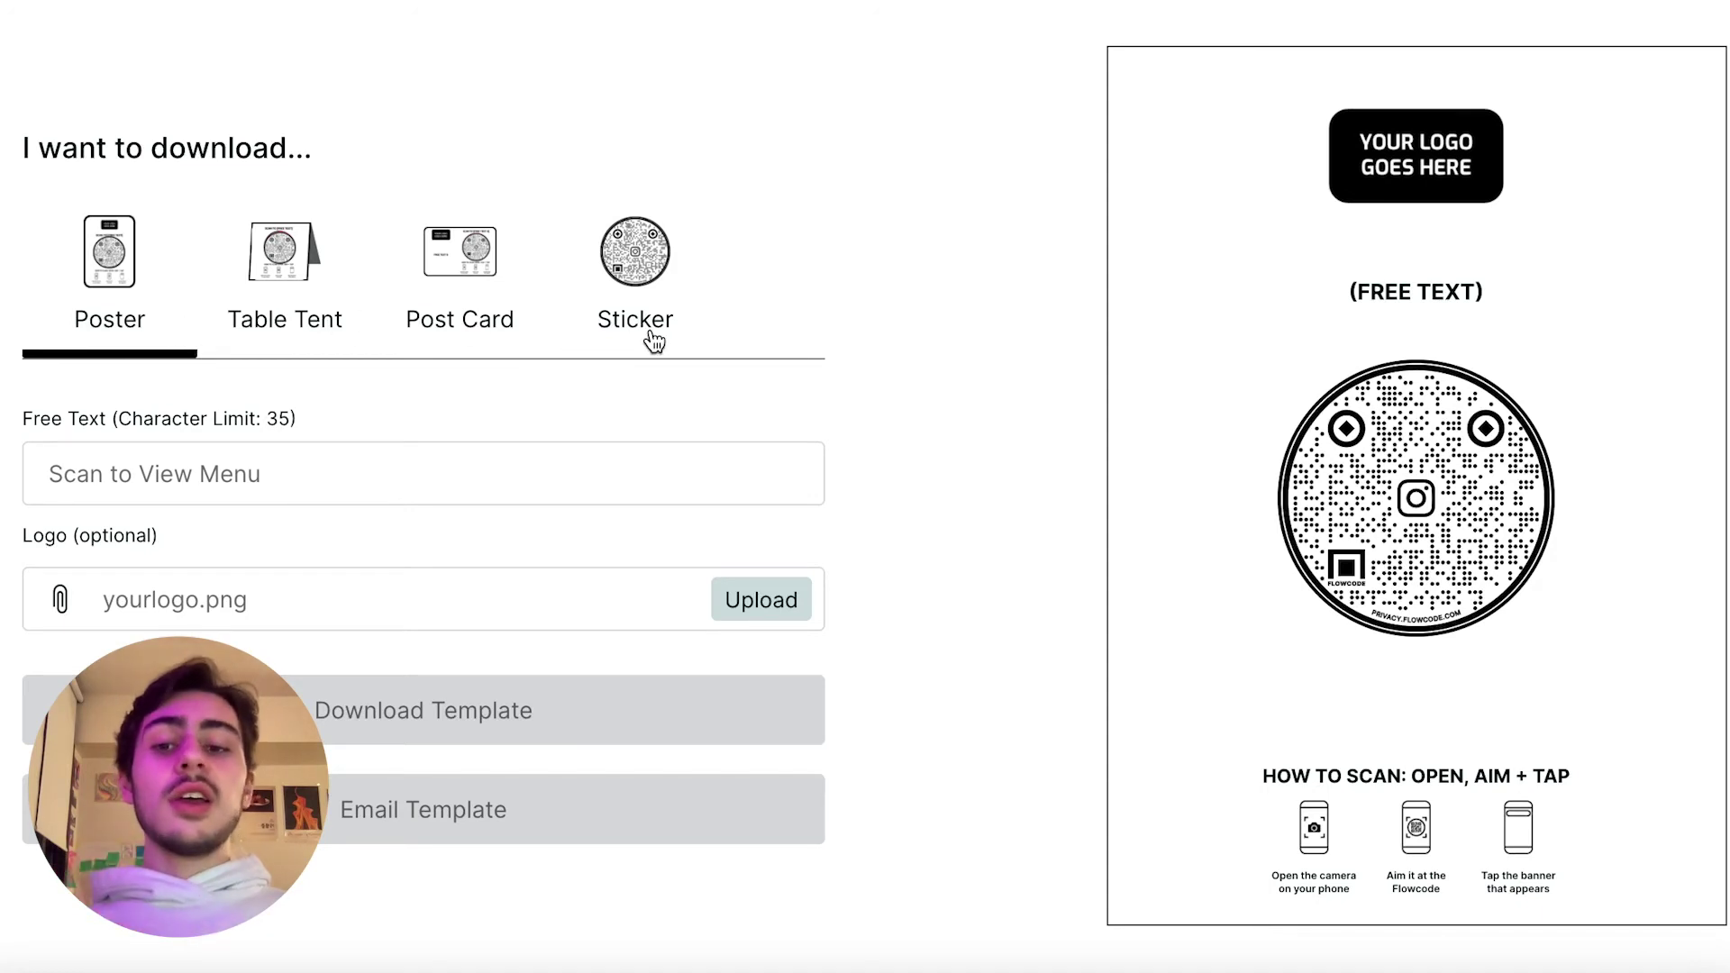
{"action": "left_click", "coordinate": [323, 276]}
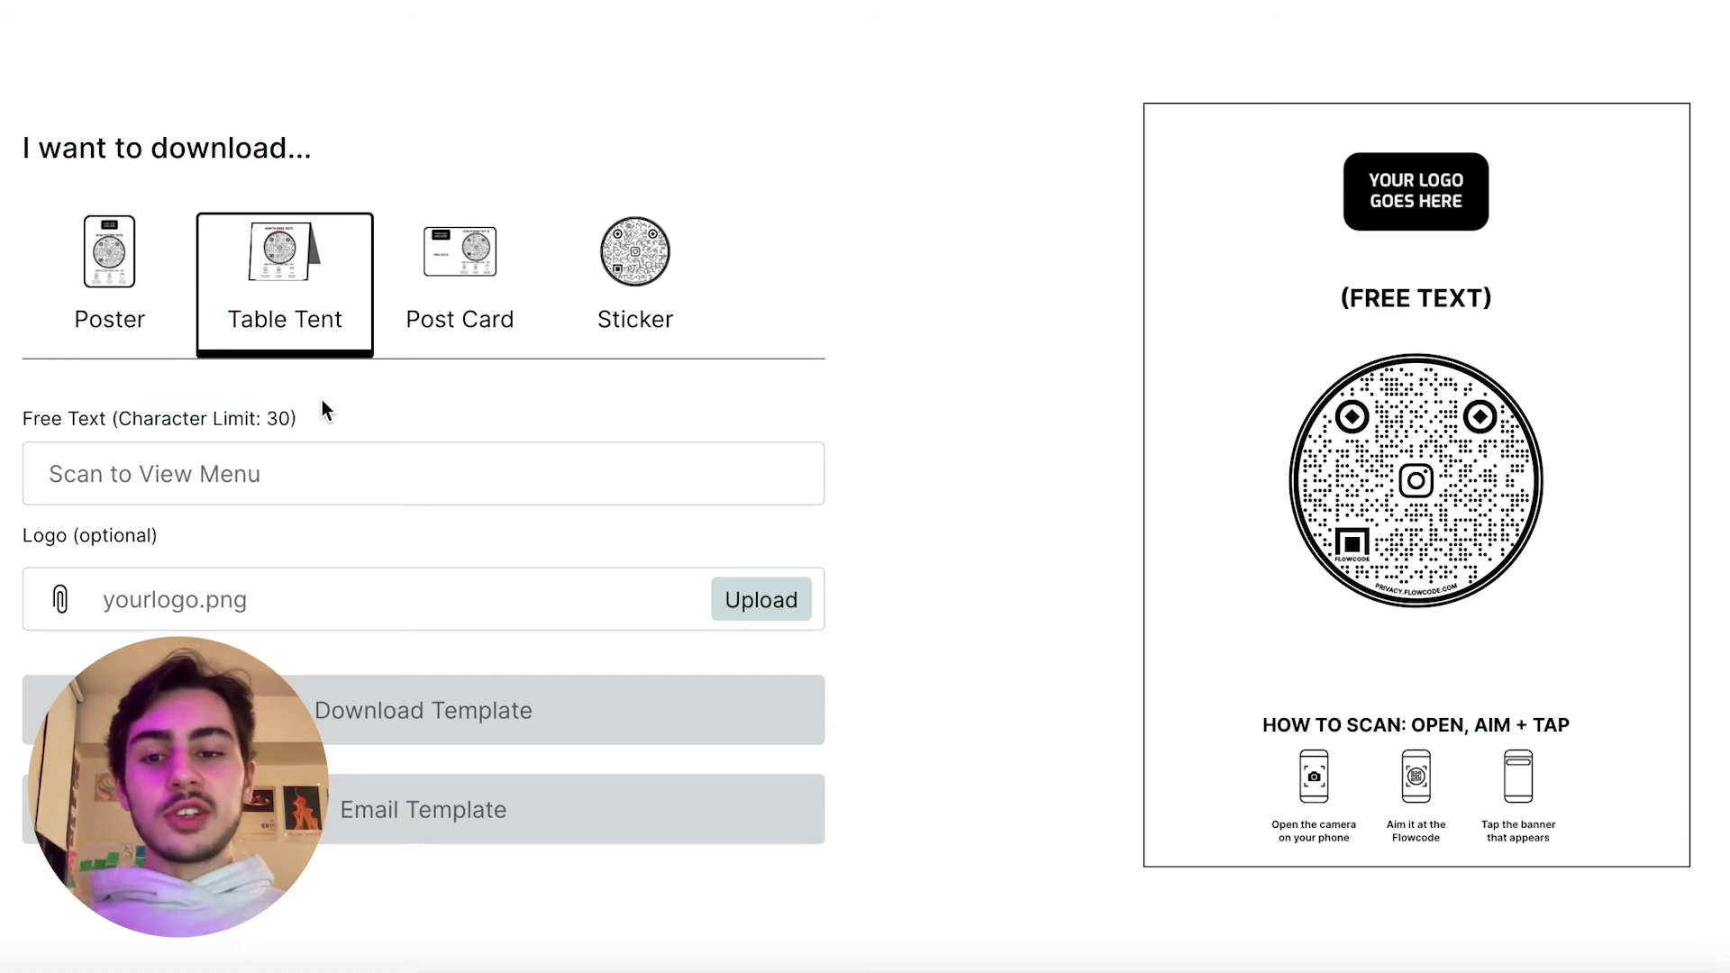
{"action": "left_click", "coordinate": [451, 305]}
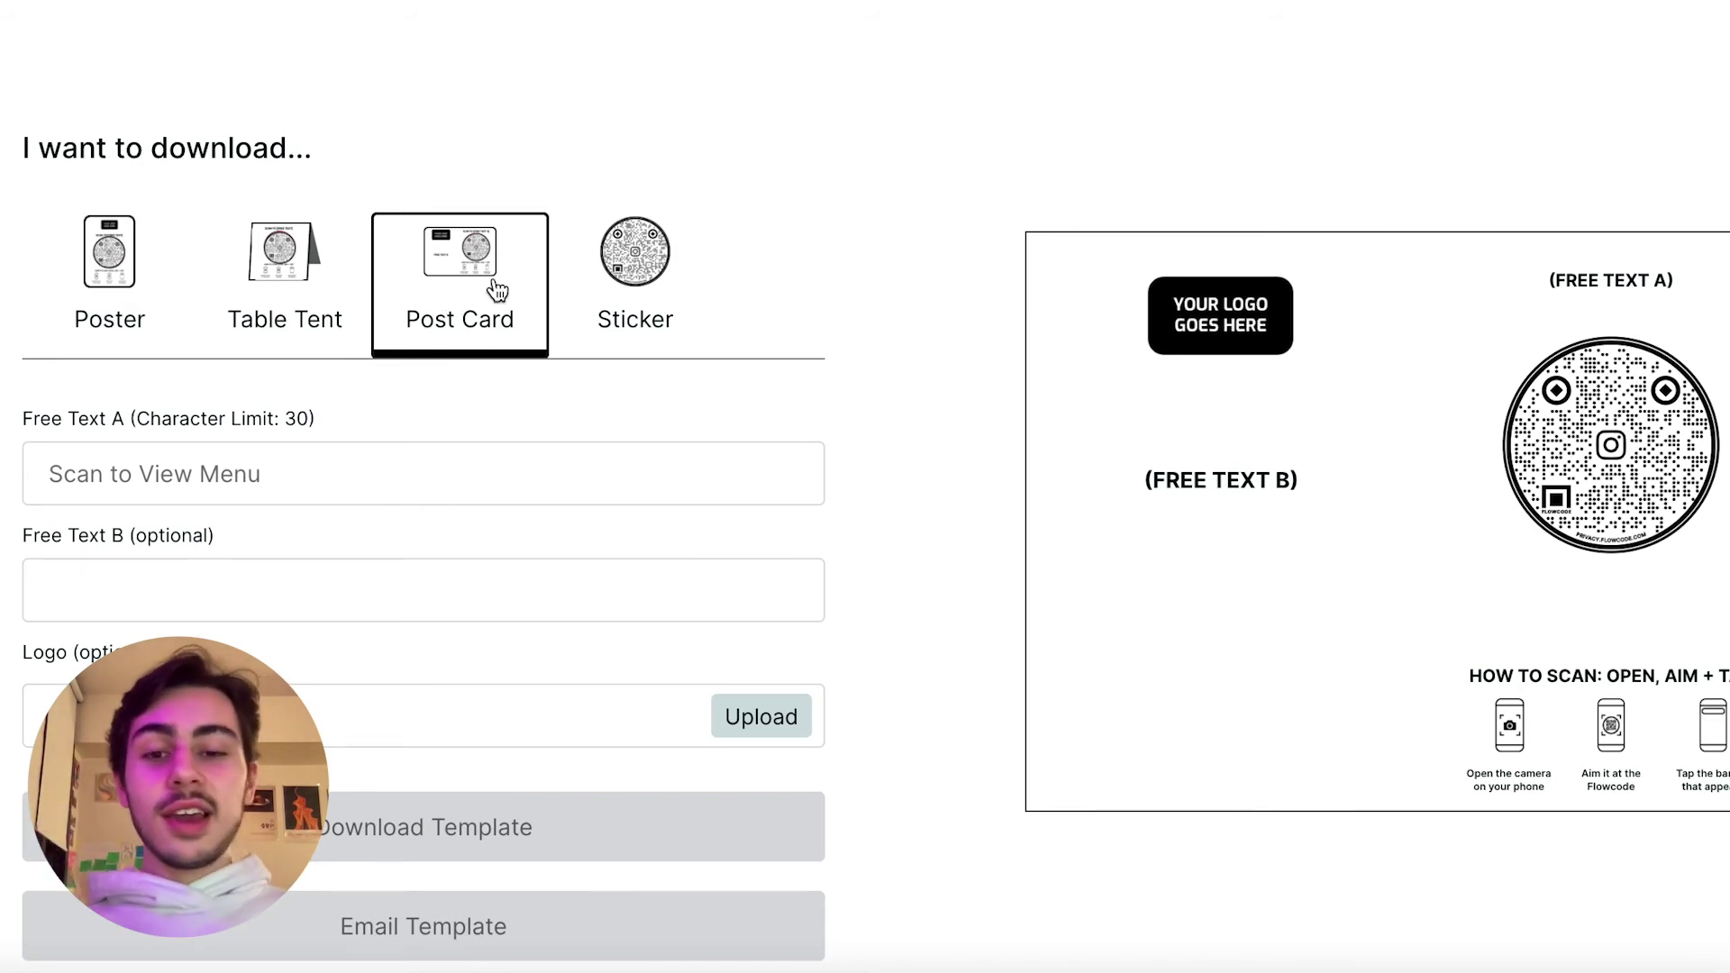
{"action": "left_click", "coordinate": [673, 299]}
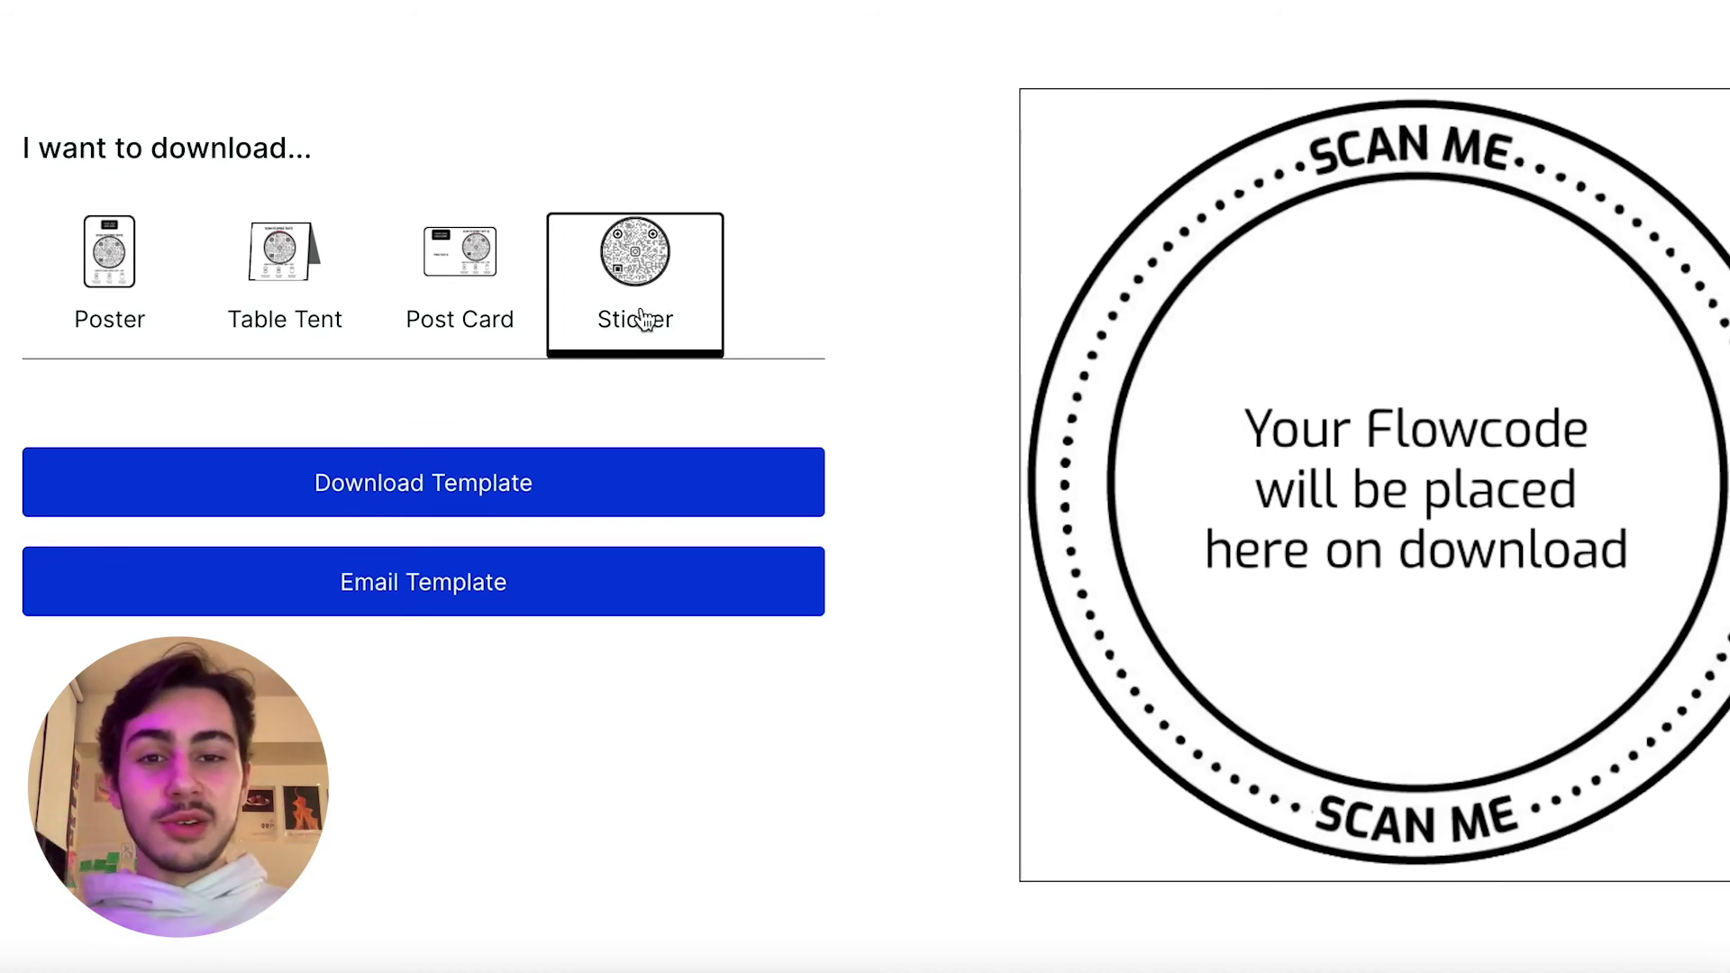
{"action": "left_click", "coordinate": [170, 311]}
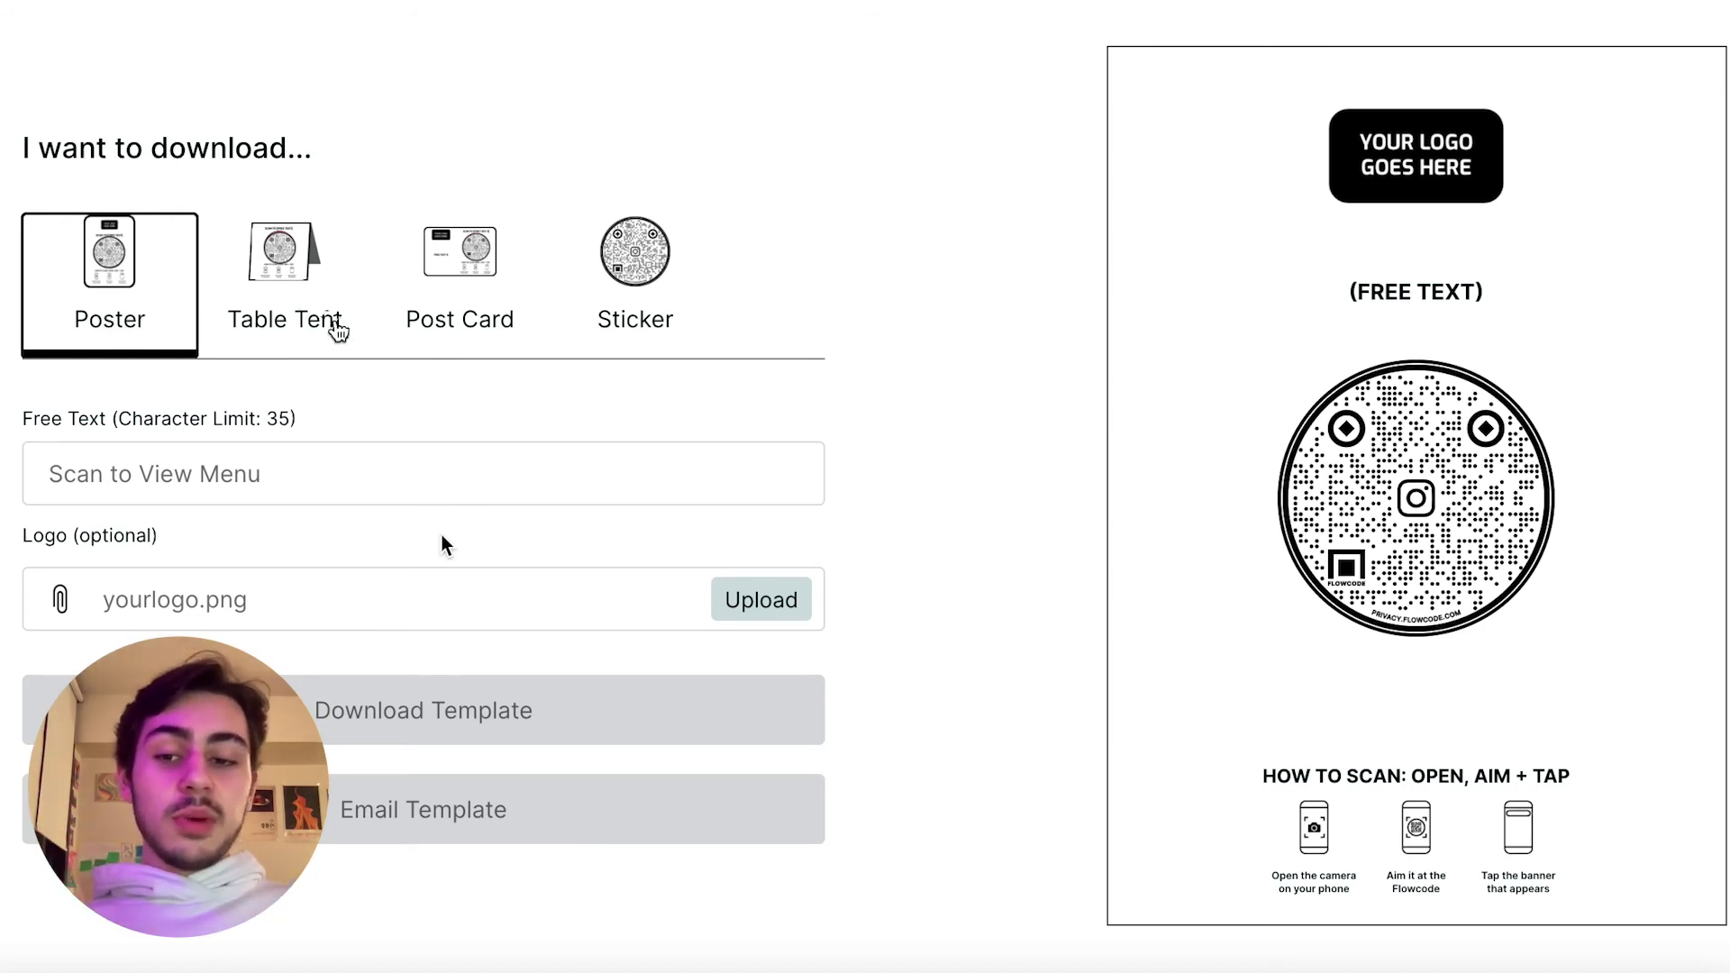
Step: Set the poster's free text to 'Follow me!' and download the poster template
{"action": "left_click", "coordinate": [461, 479]}
{"action": "type", "text": "Fol"}
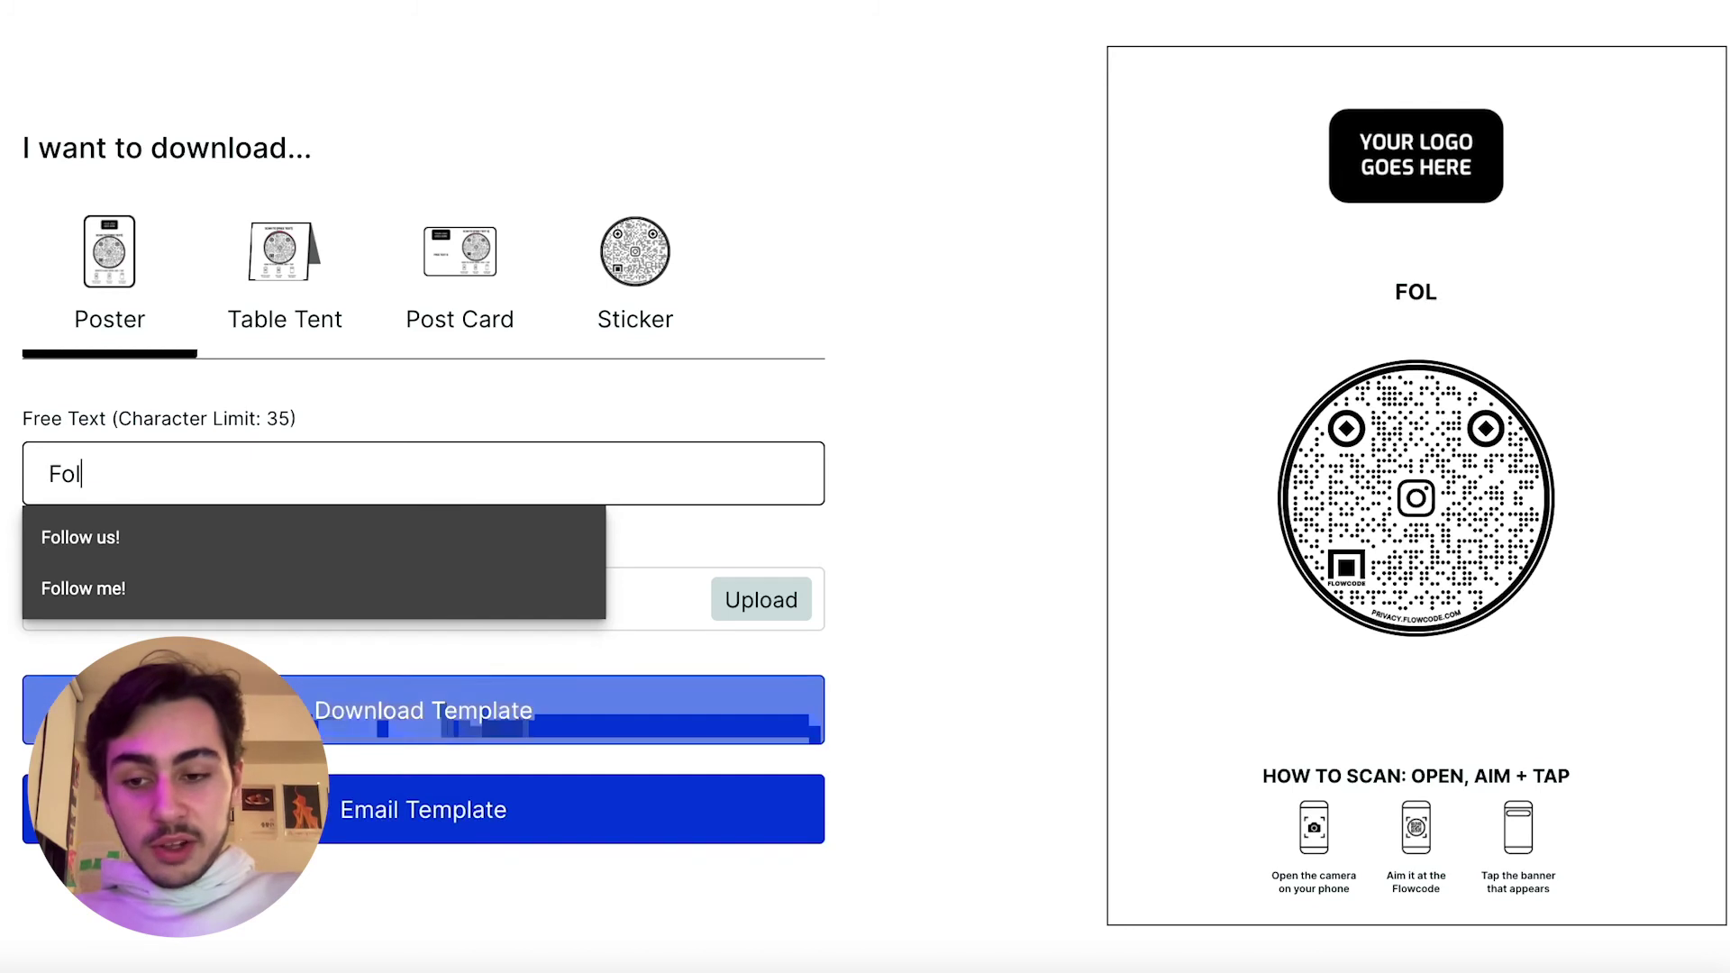
{"action": "type", "text": "low me!"}
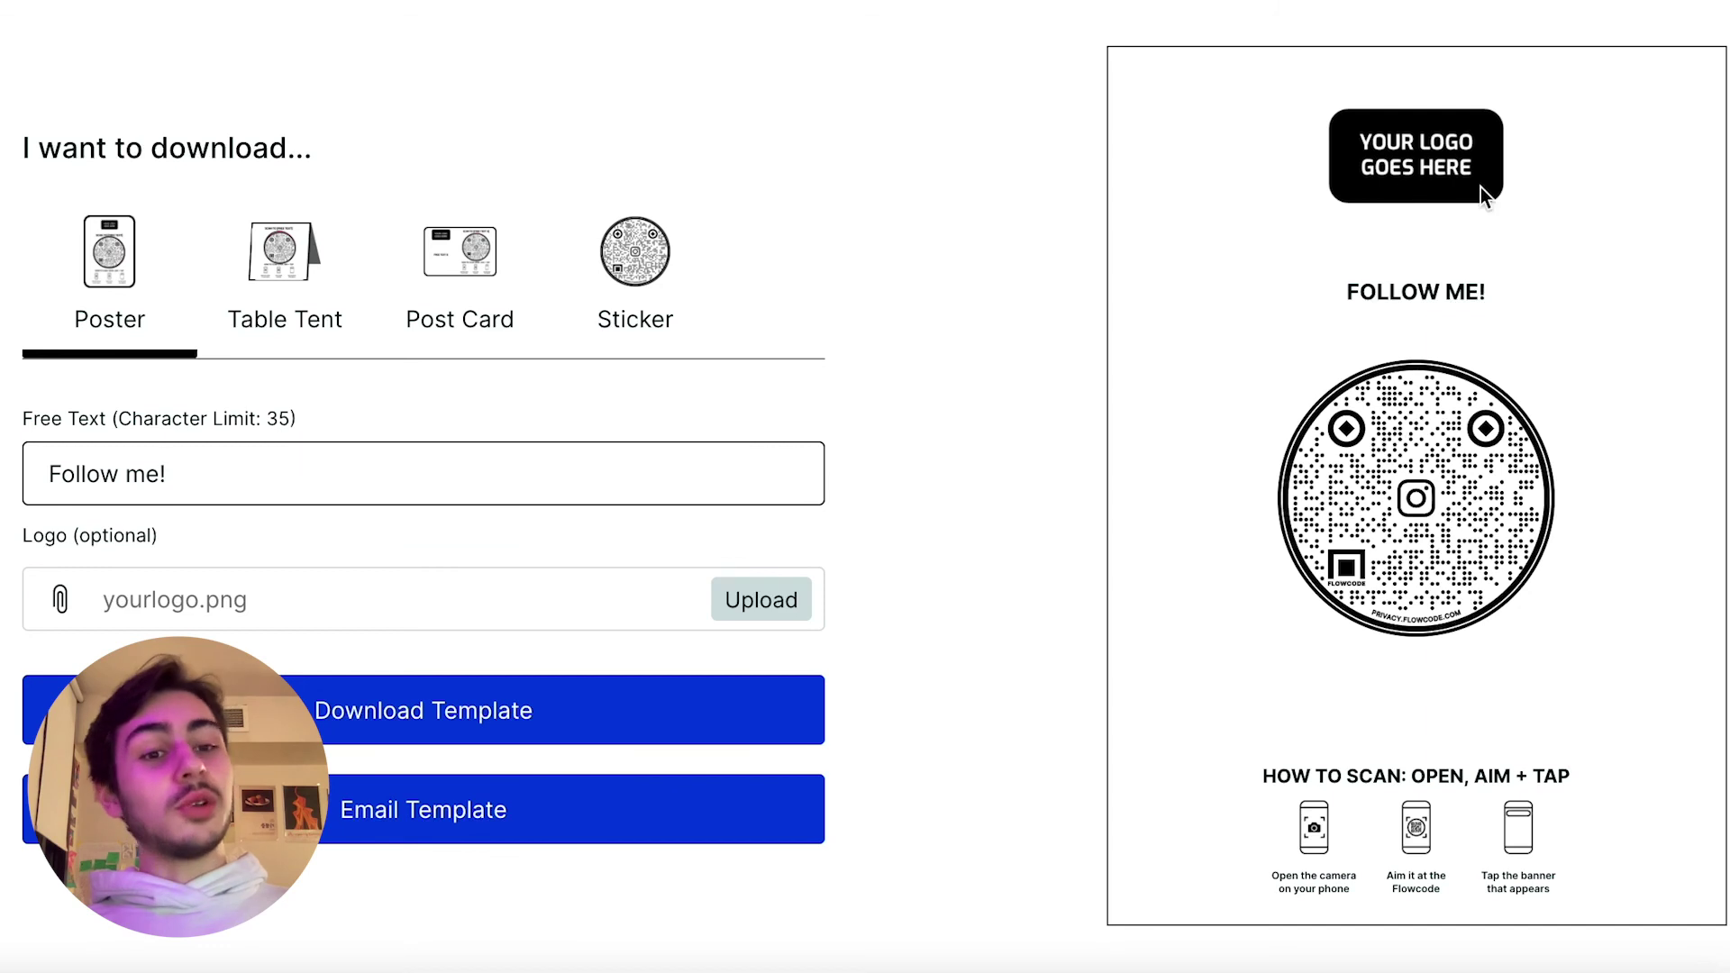
{"action": "left_click", "coordinate": [610, 725]}
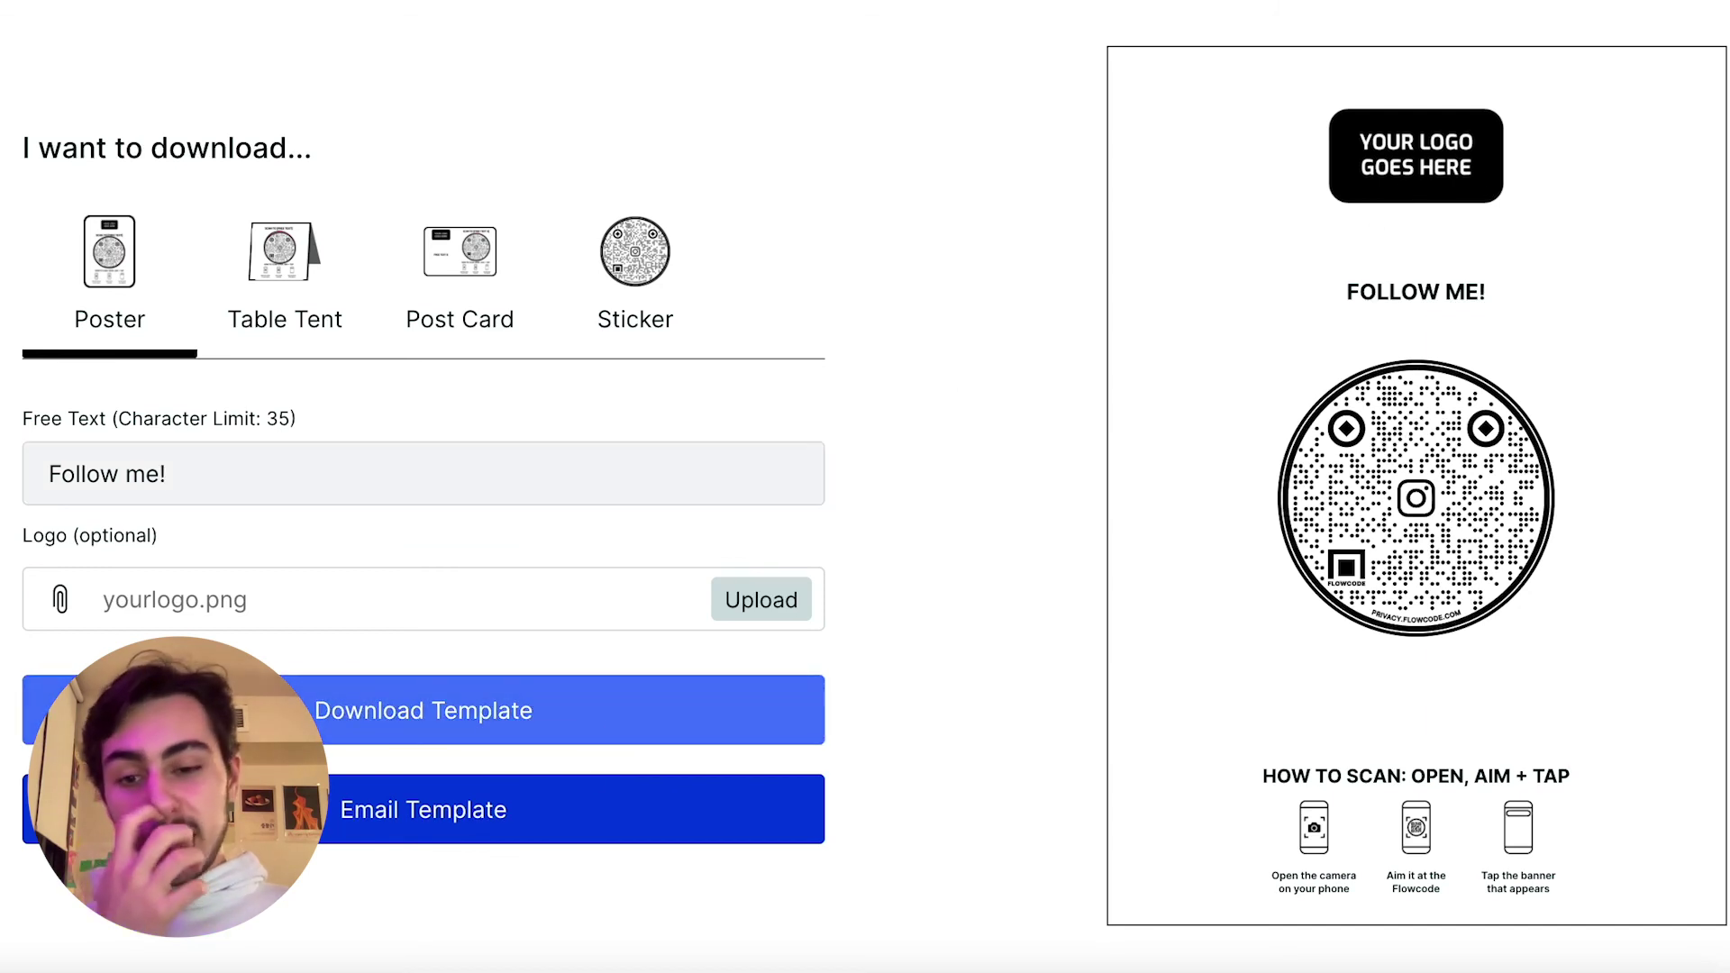
{"action": "left_click", "coordinate": [559, 834]}
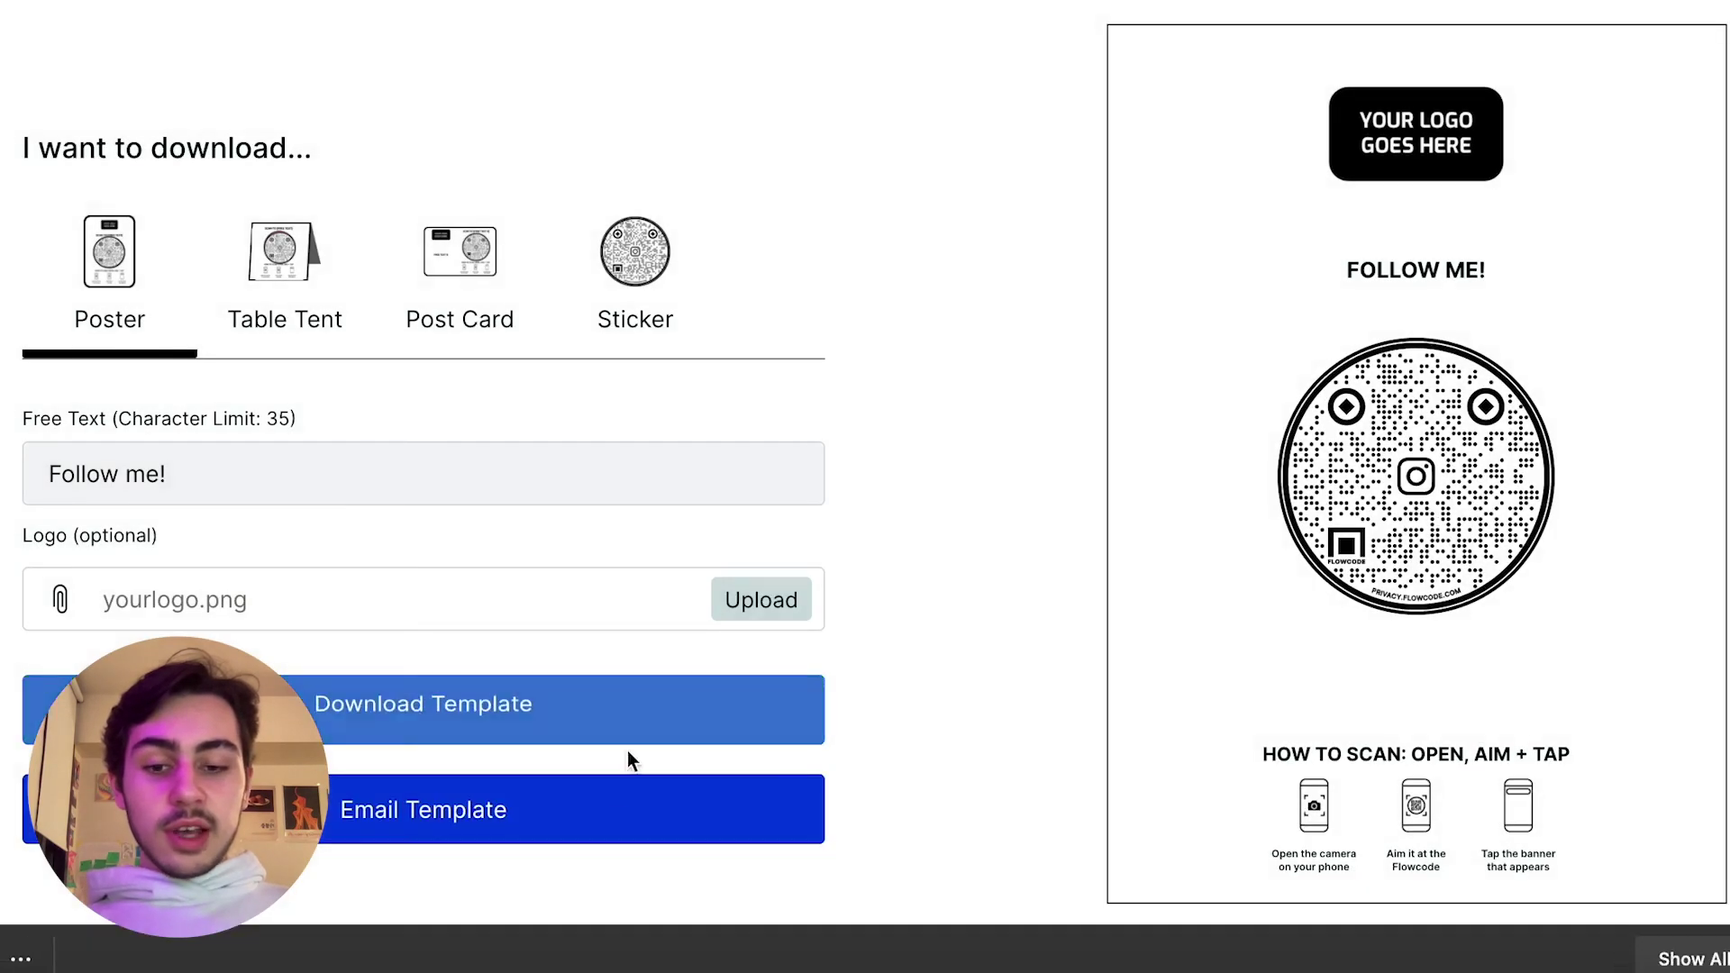